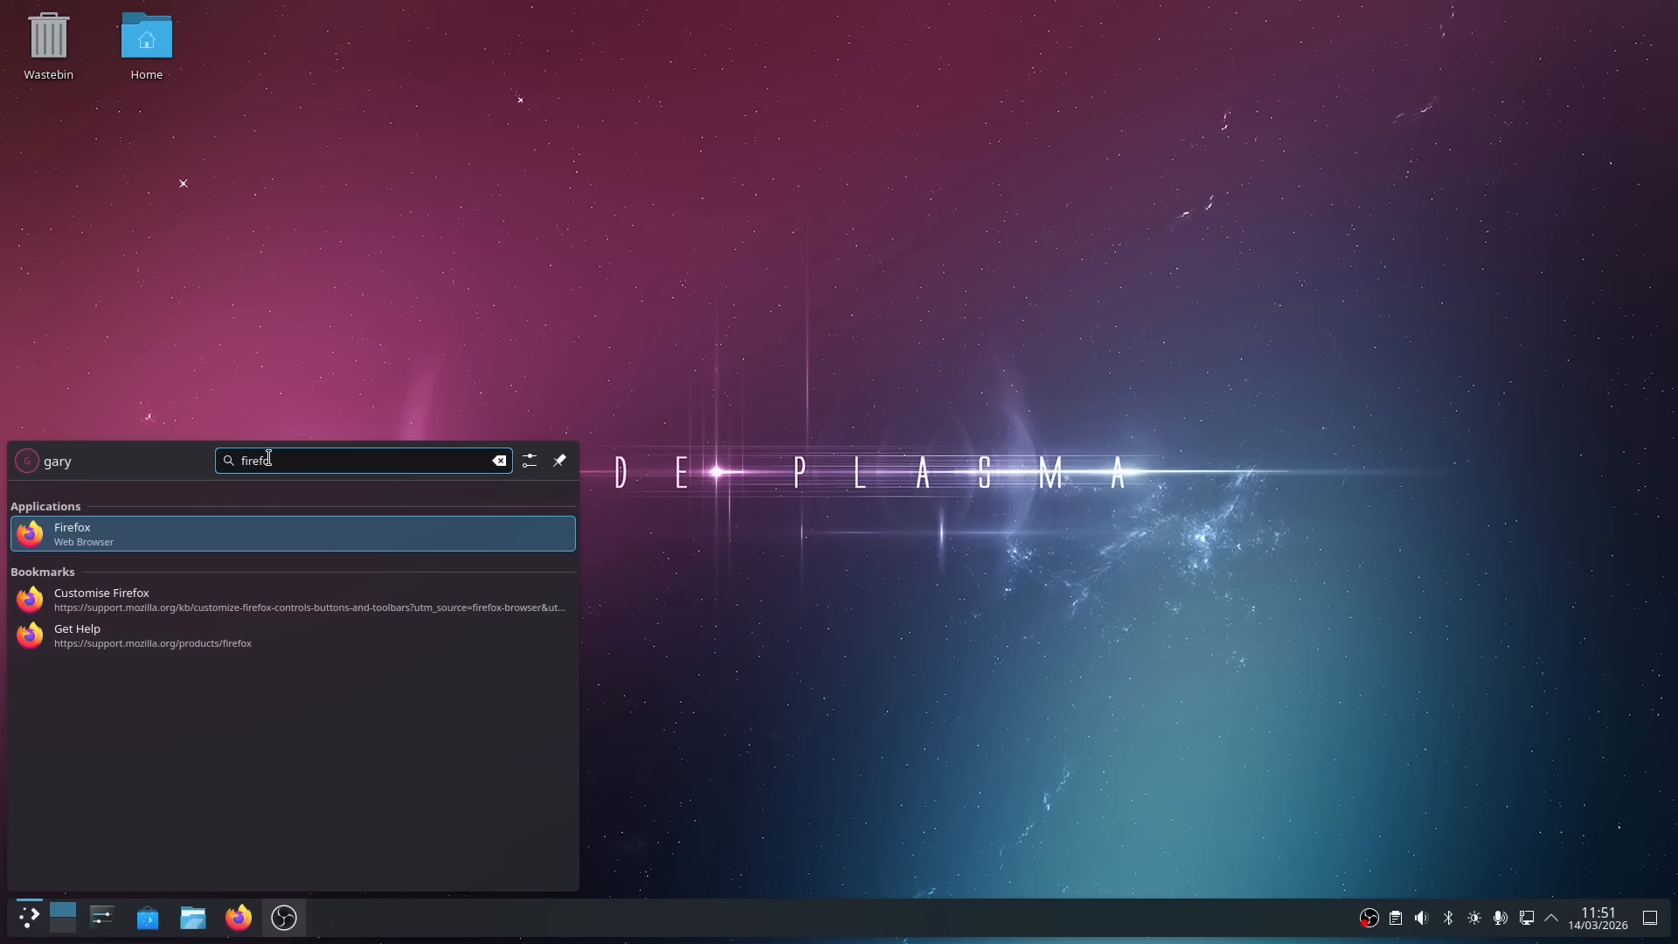
- Open the desktop's wallpaper settings and list the downloadable wallpapers sorted by rating
{"action": "left_click", "coordinate": [740, 557]}
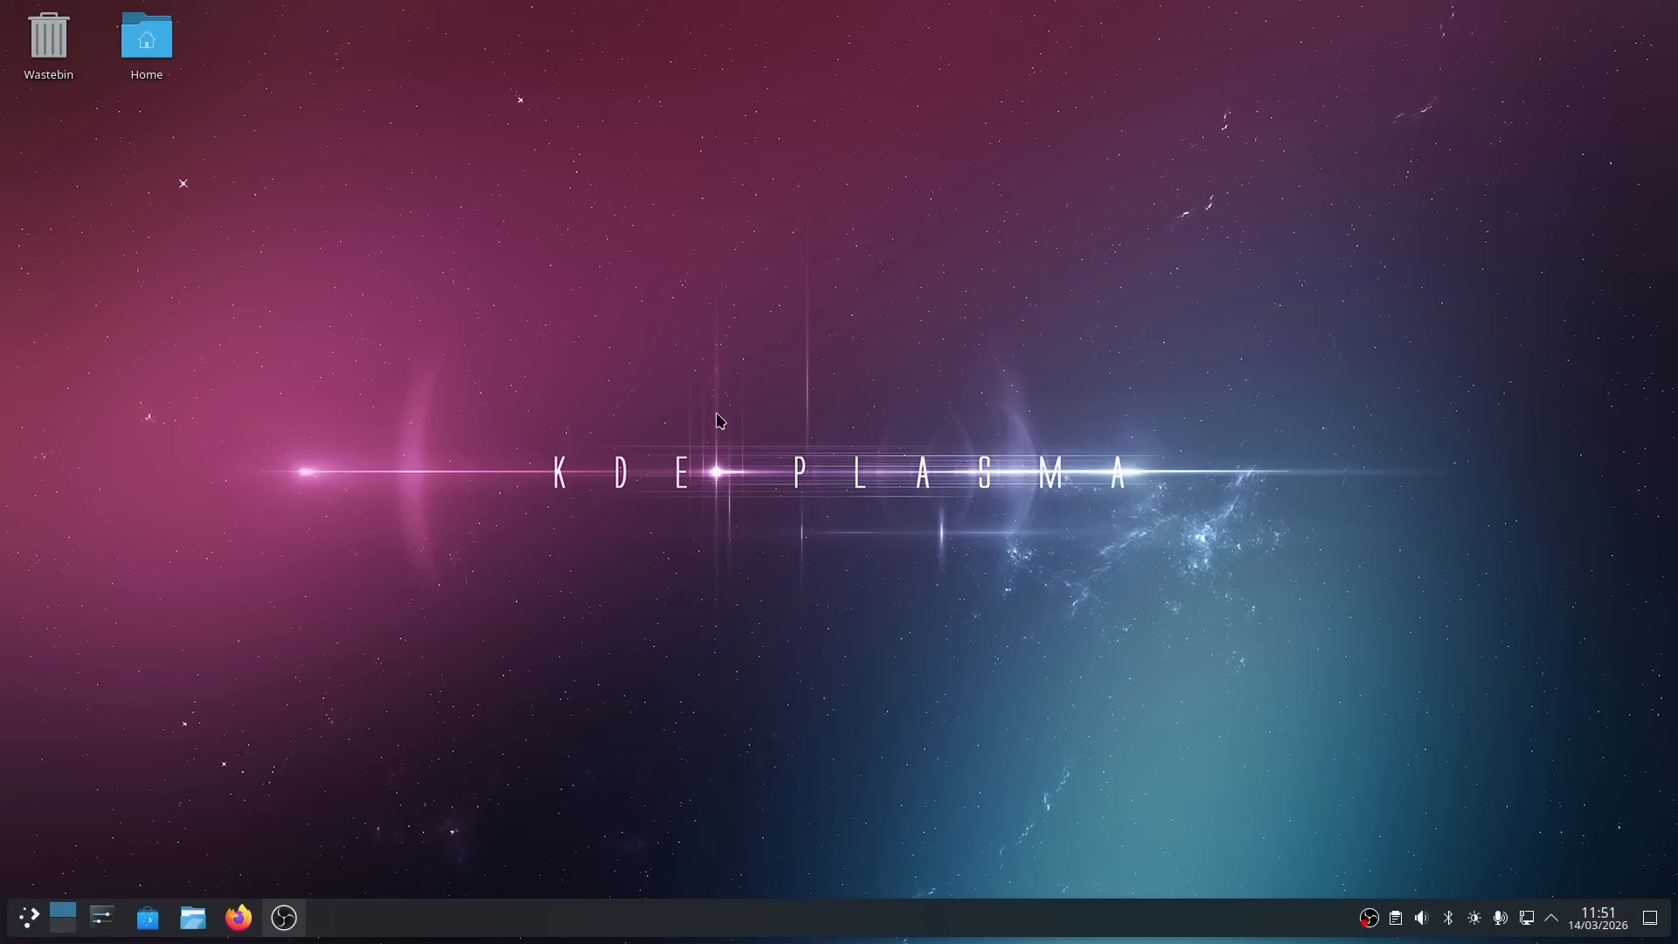
{"action": "right_click", "coordinate": [686, 349]}
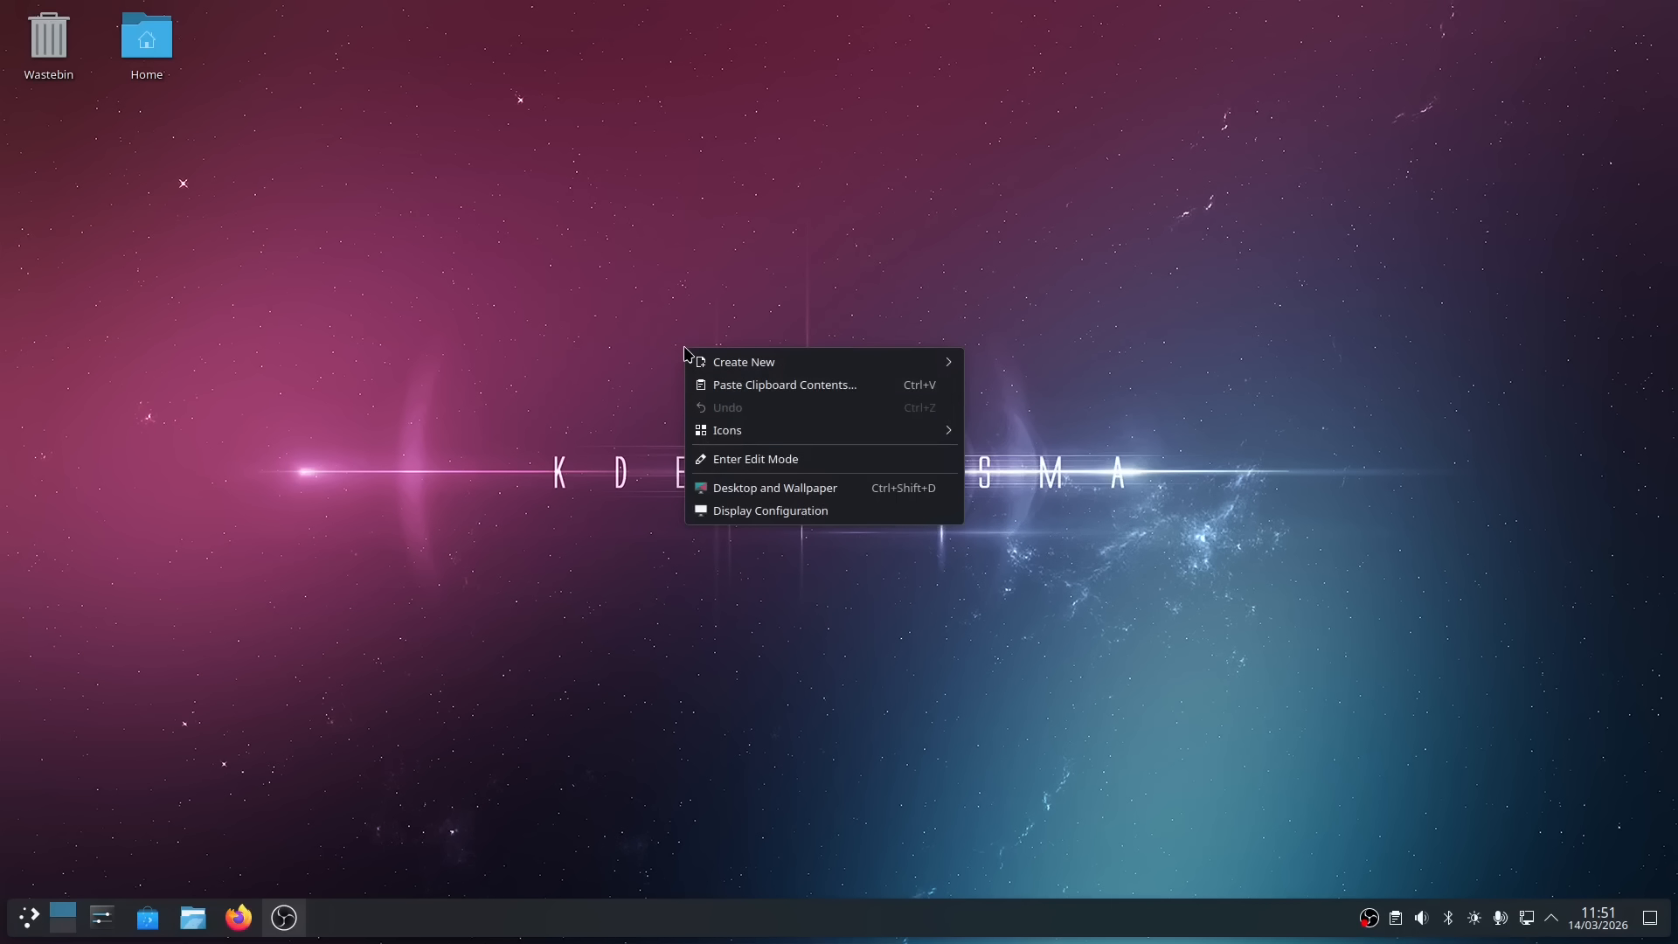
{"action": "left_click", "coordinate": [771, 487]}
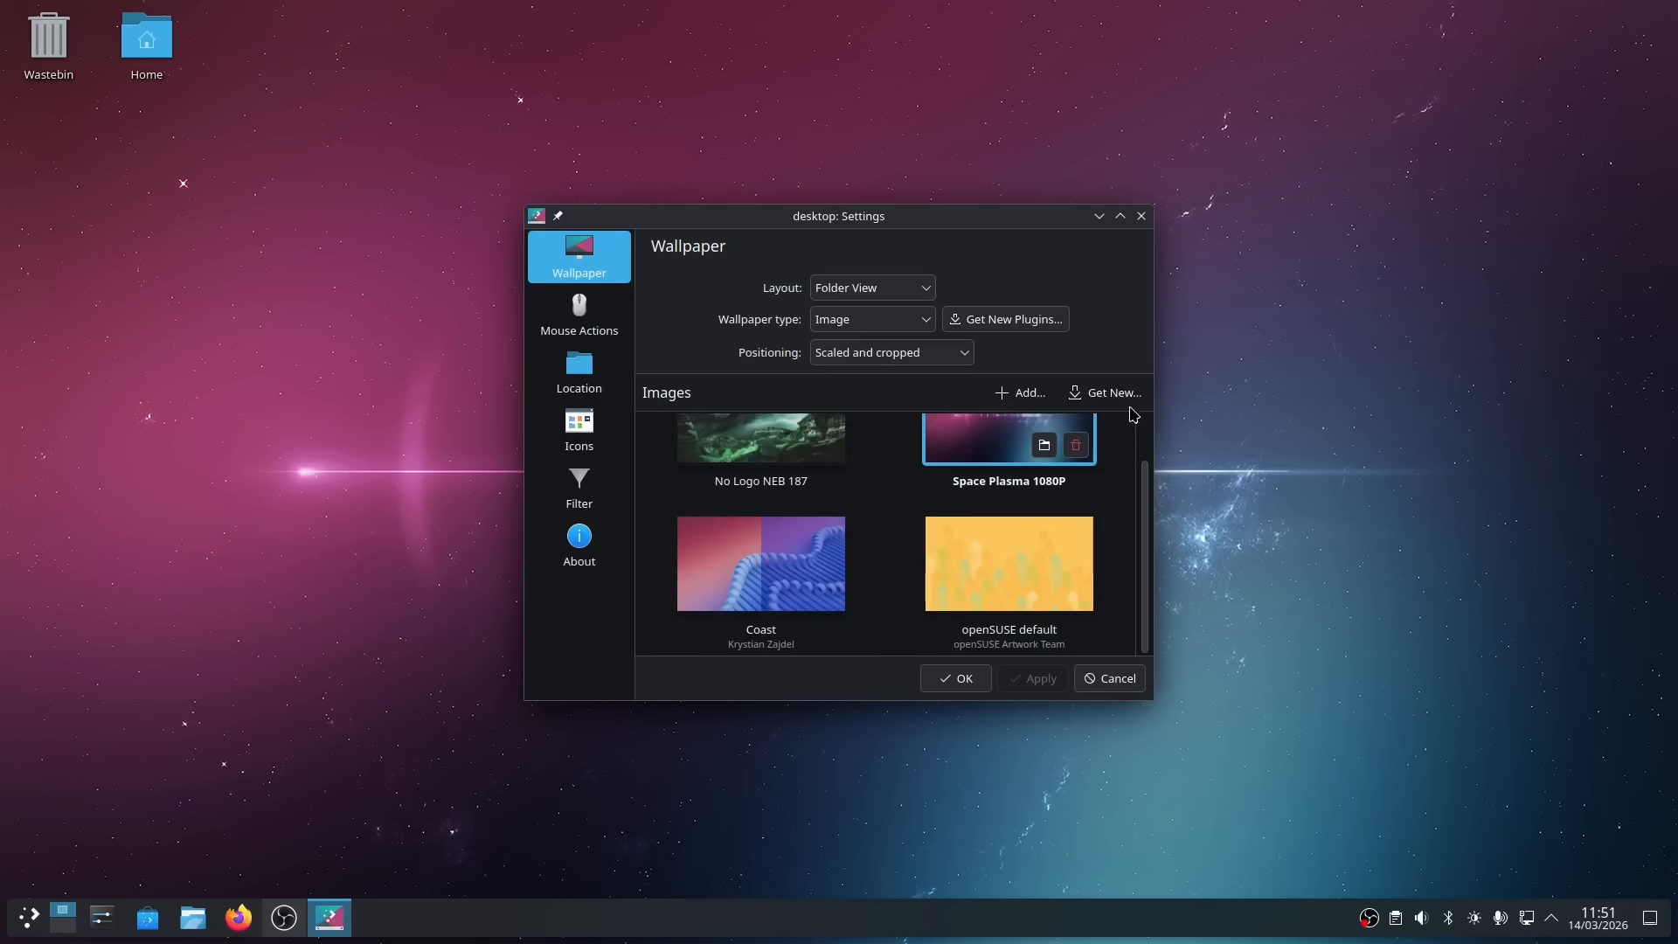
{"action": "left_click", "coordinate": [1117, 396]}
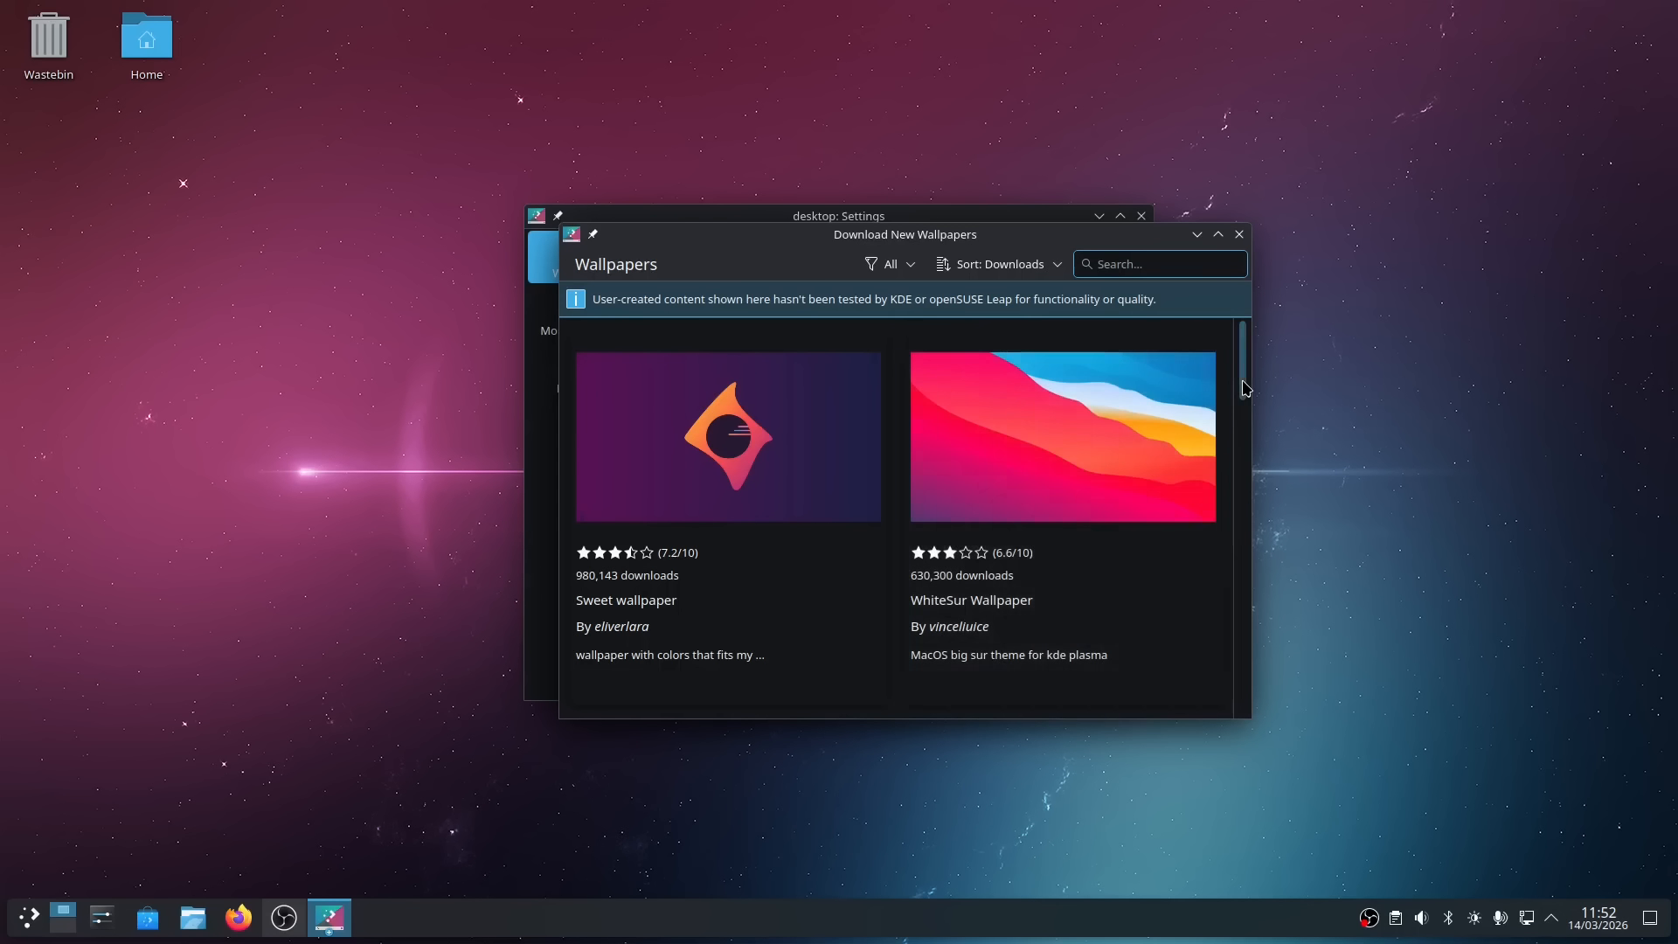
{"action": "left_click", "coordinate": [1058, 278]}
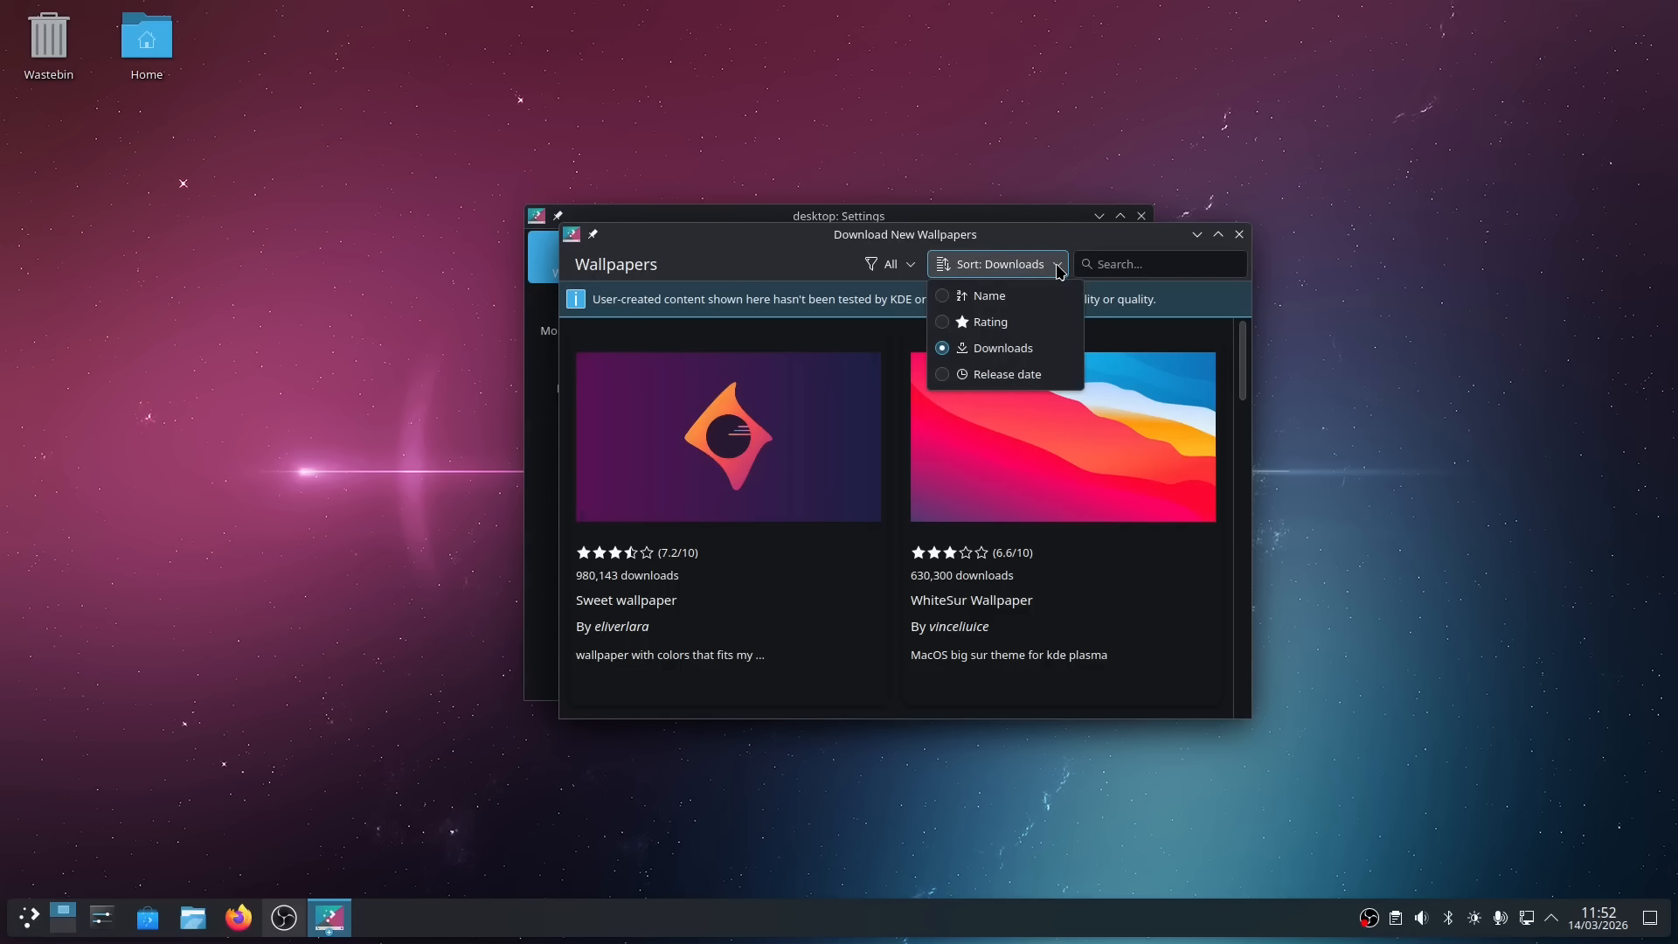
{"action": "left_click", "coordinate": [1019, 331]}
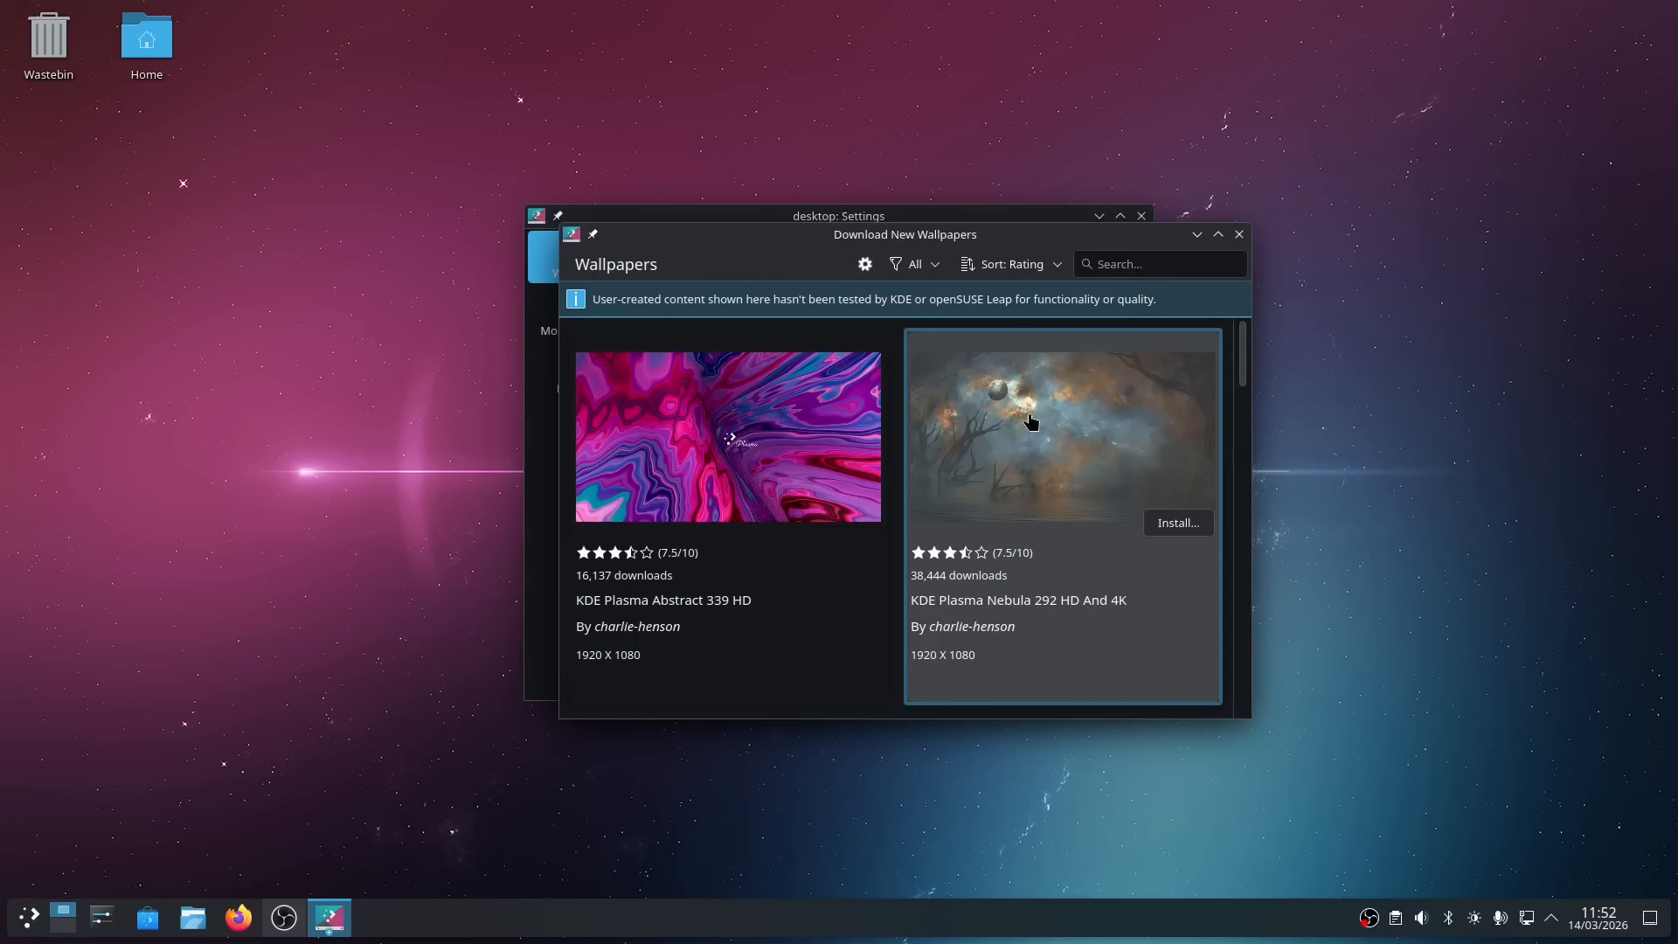
- Install the KDE Metal Curve Wallpaper, use it as the desktop background, and leave the wallpaper settings
{"action": "scroll", "coordinate": [1027, 447], "scroll_direction": "down", "scroll_amount": 5}
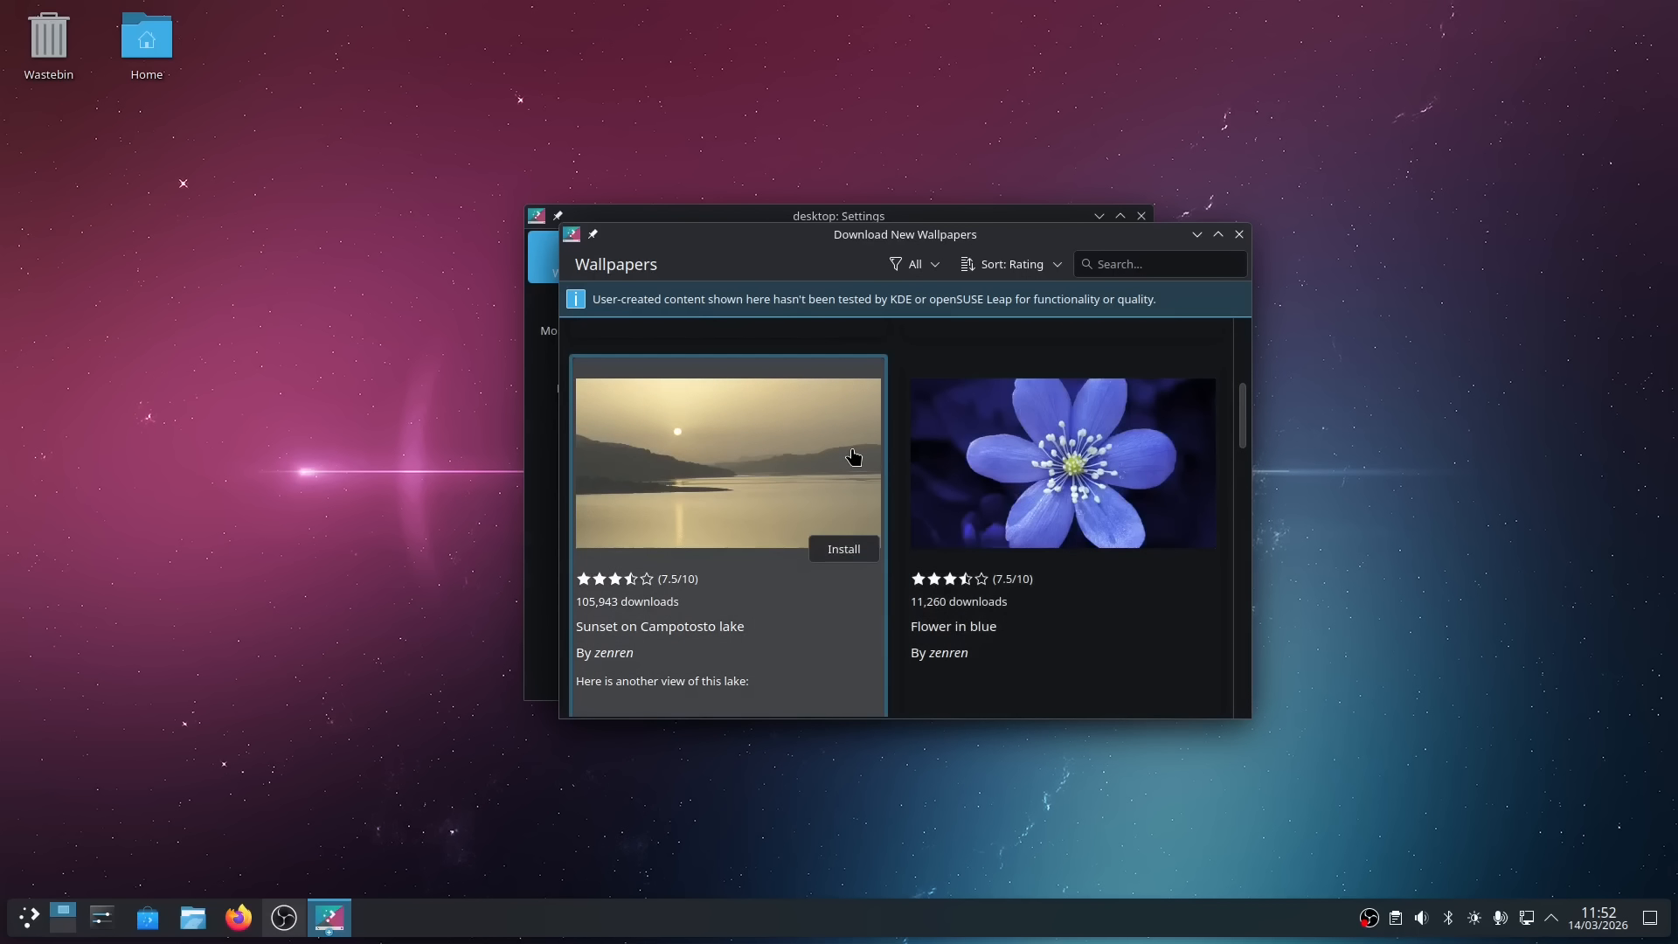
{"action": "scroll", "coordinate": [1011, 468], "scroll_direction": "down", "scroll_amount": 4}
{"action": "scroll", "coordinate": [1004, 476], "scroll_direction": "down", "scroll_amount": 4}
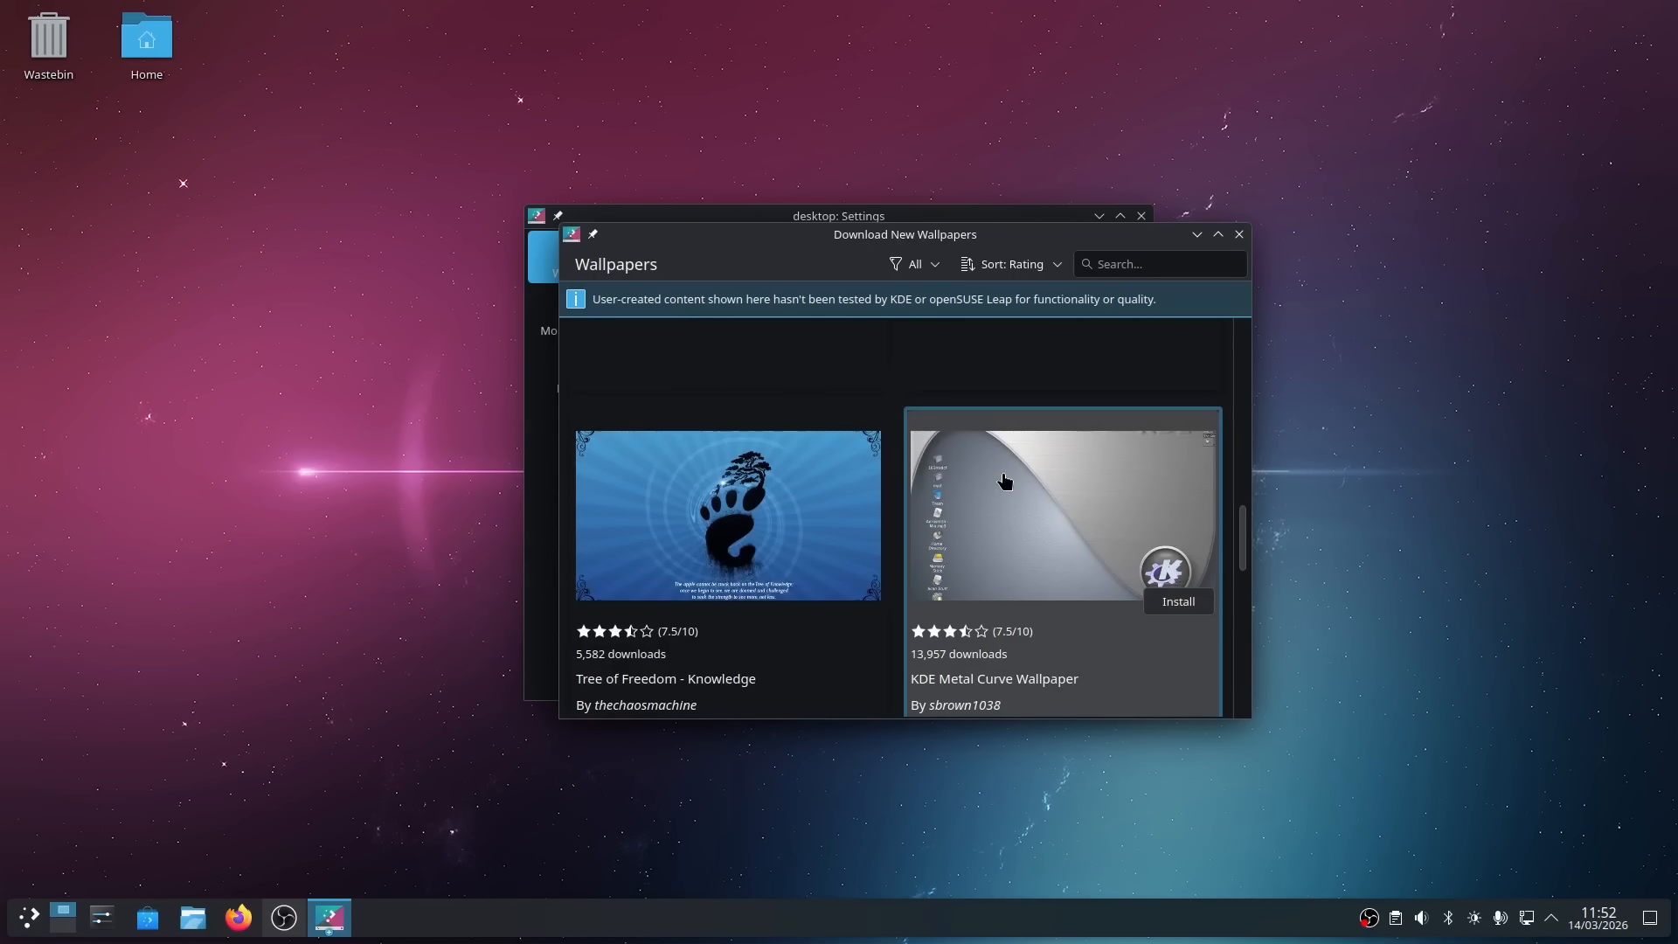
{"action": "left_click", "coordinate": [1197, 615]}
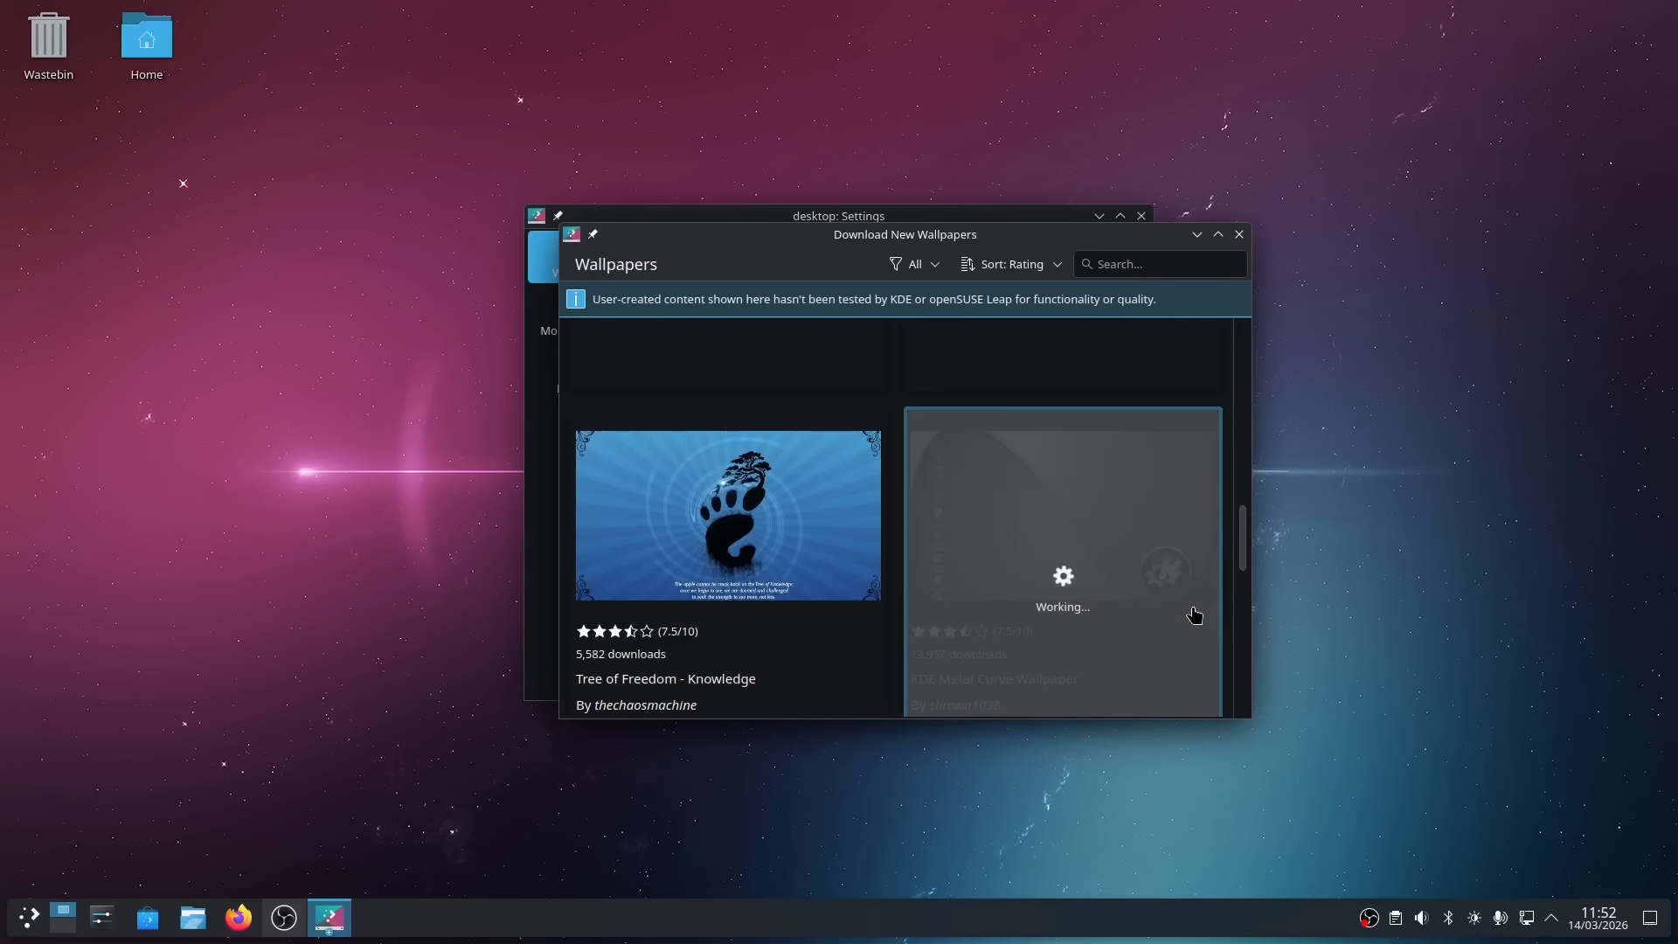
{"action": "left_click", "coordinate": [1194, 608]}
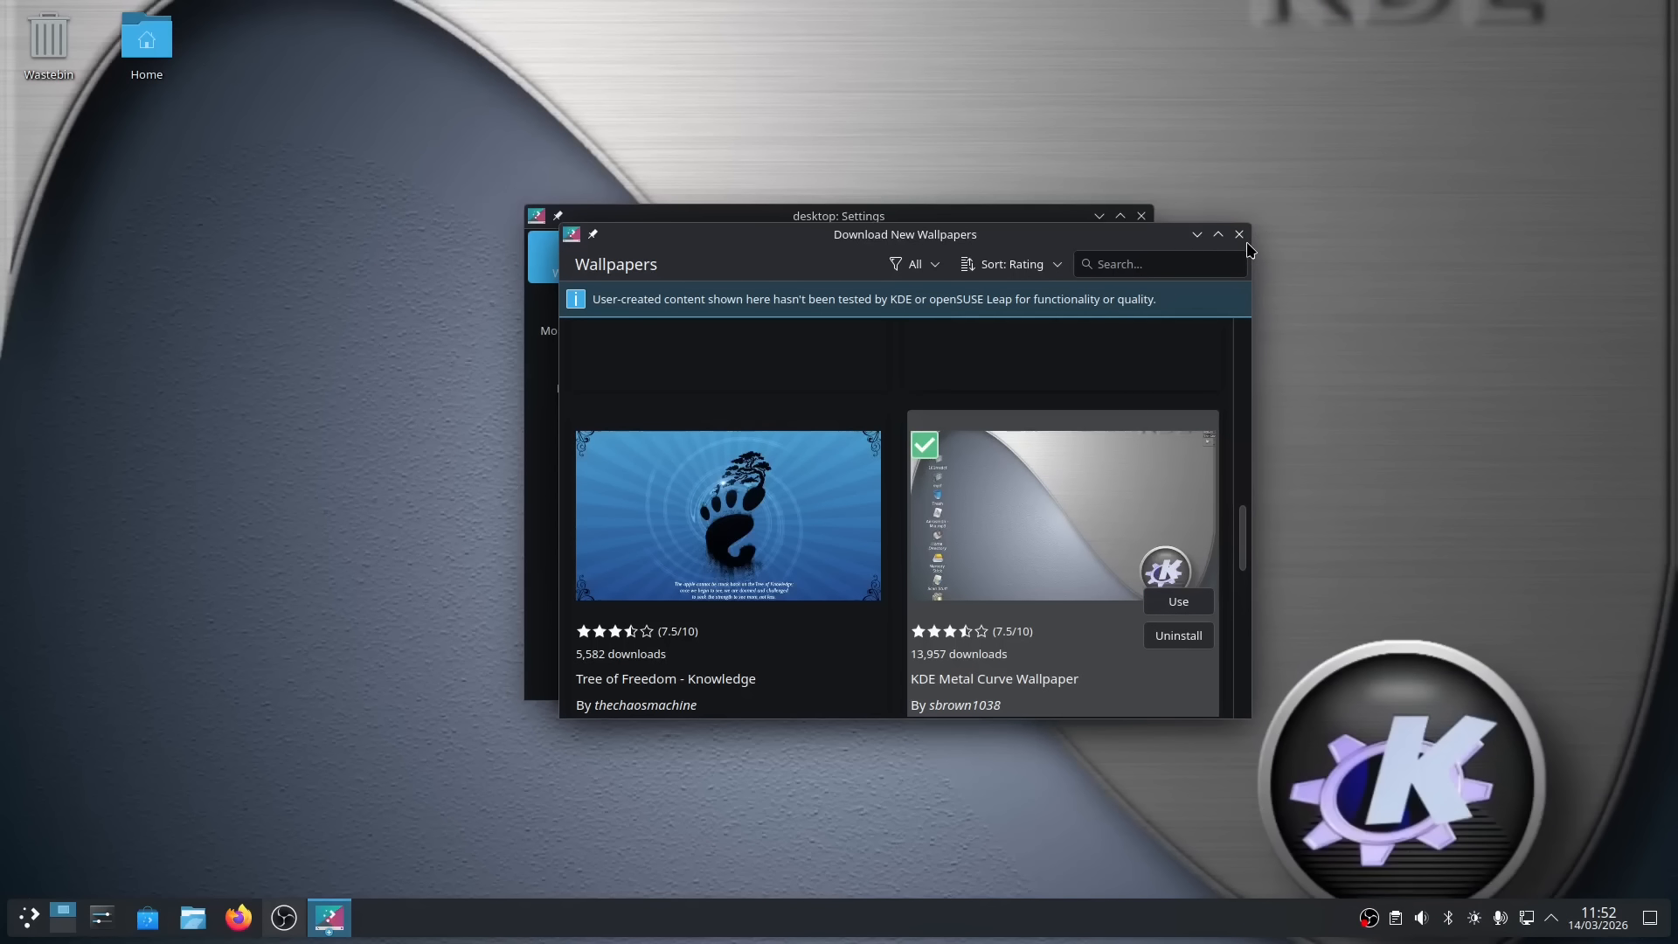
{"action": "left_click", "coordinate": [1240, 235]}
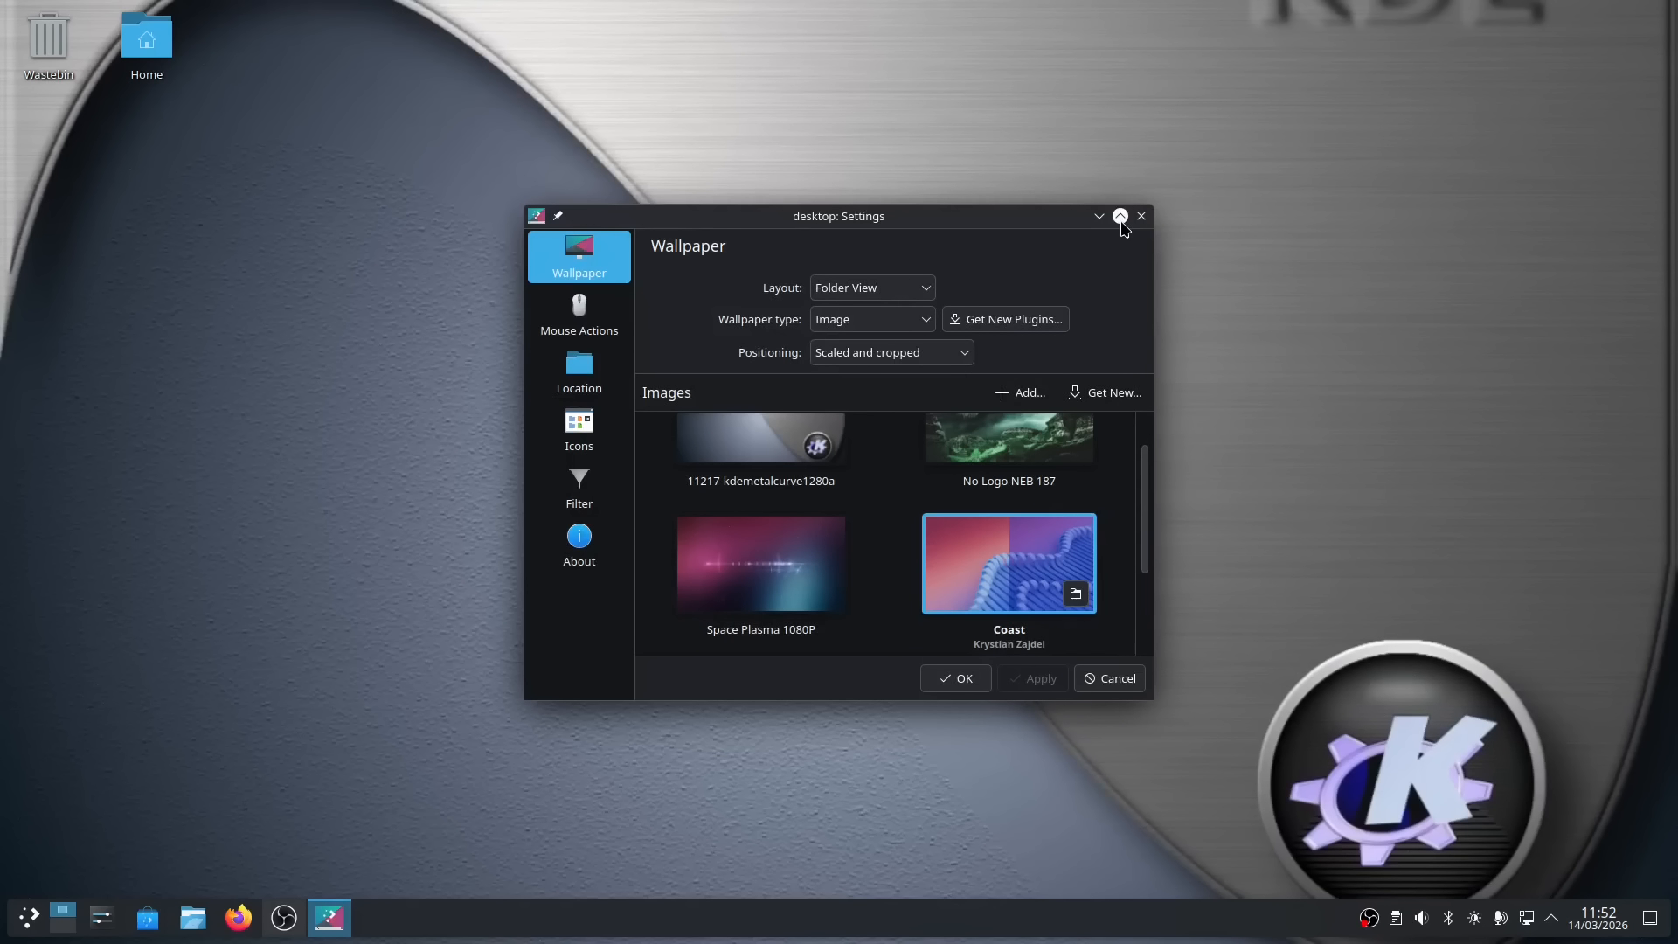
{"action": "key", "text": "Escape"}
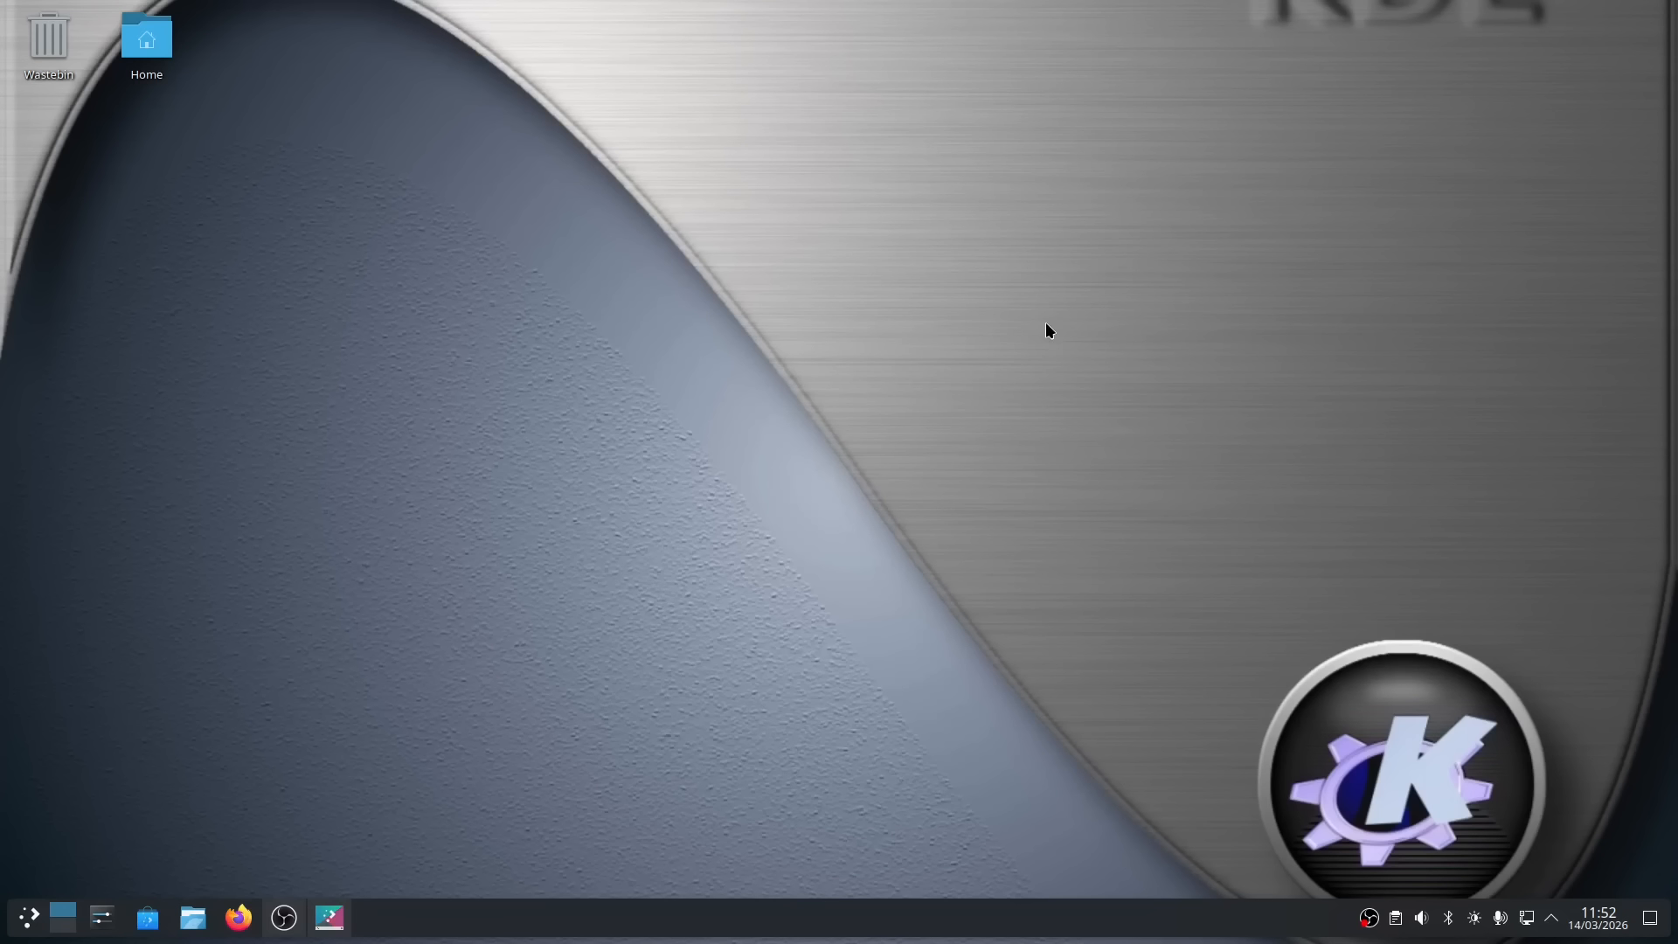
- Change the desktop wallpaper to the green No Logo NEB 187 image
{"action": "right_click", "coordinate": [835, 376]}
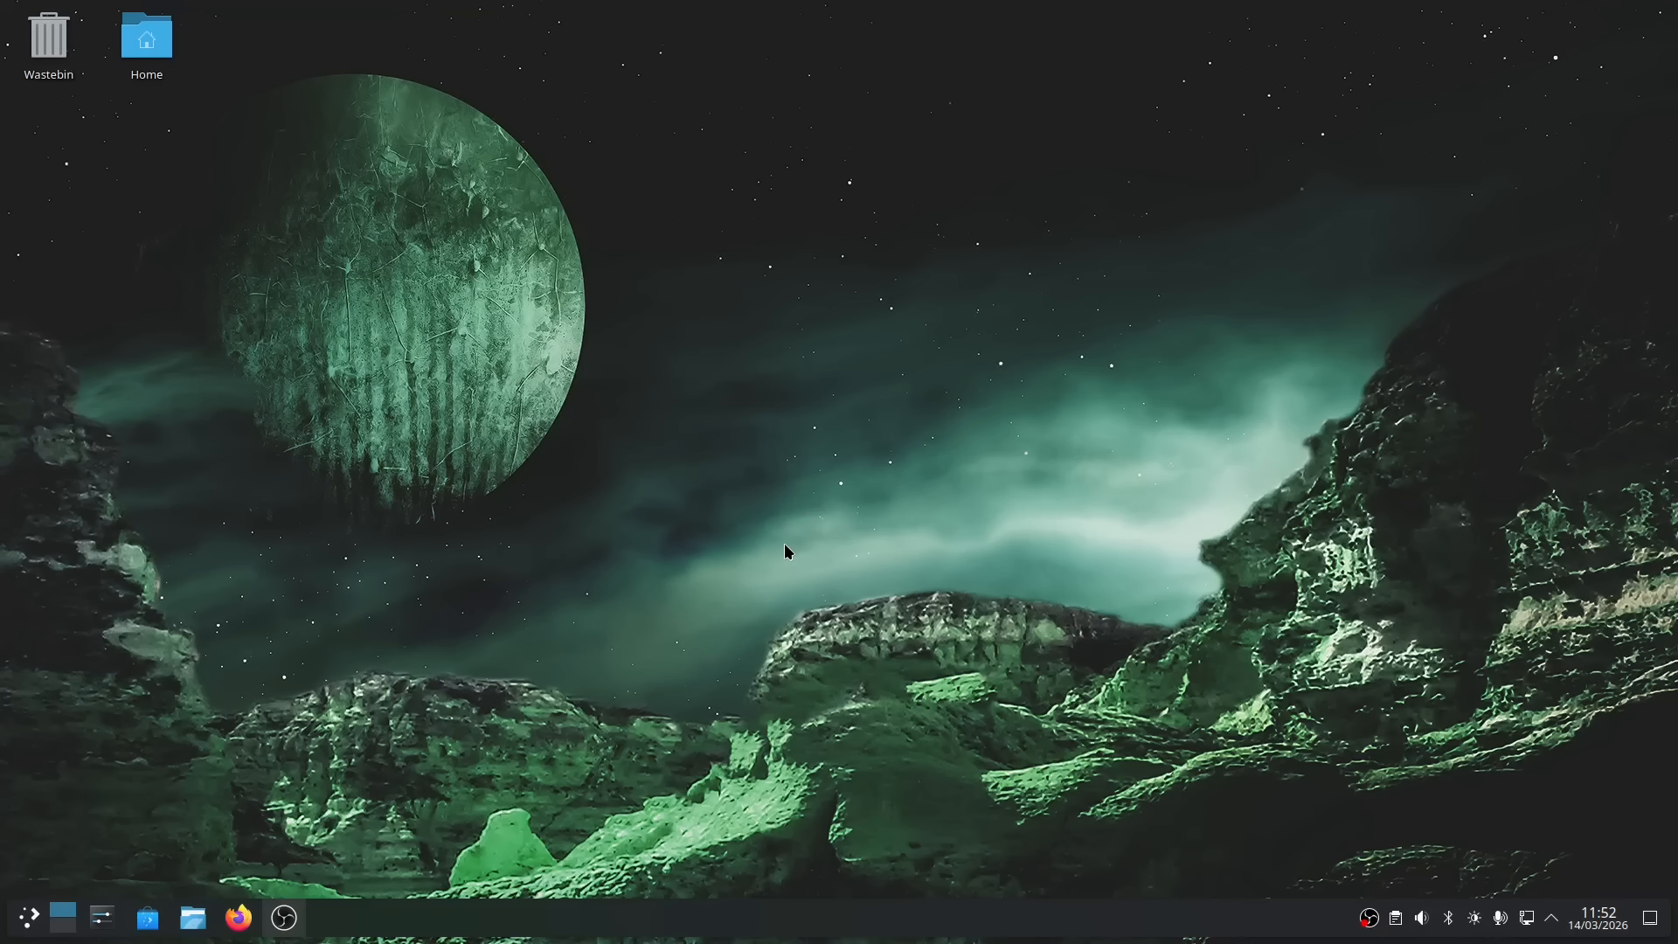
- Open System Settings and view the keyboard shortcut assigned to launching Dolphin
{"action": "left_click", "coordinate": [108, 925]}
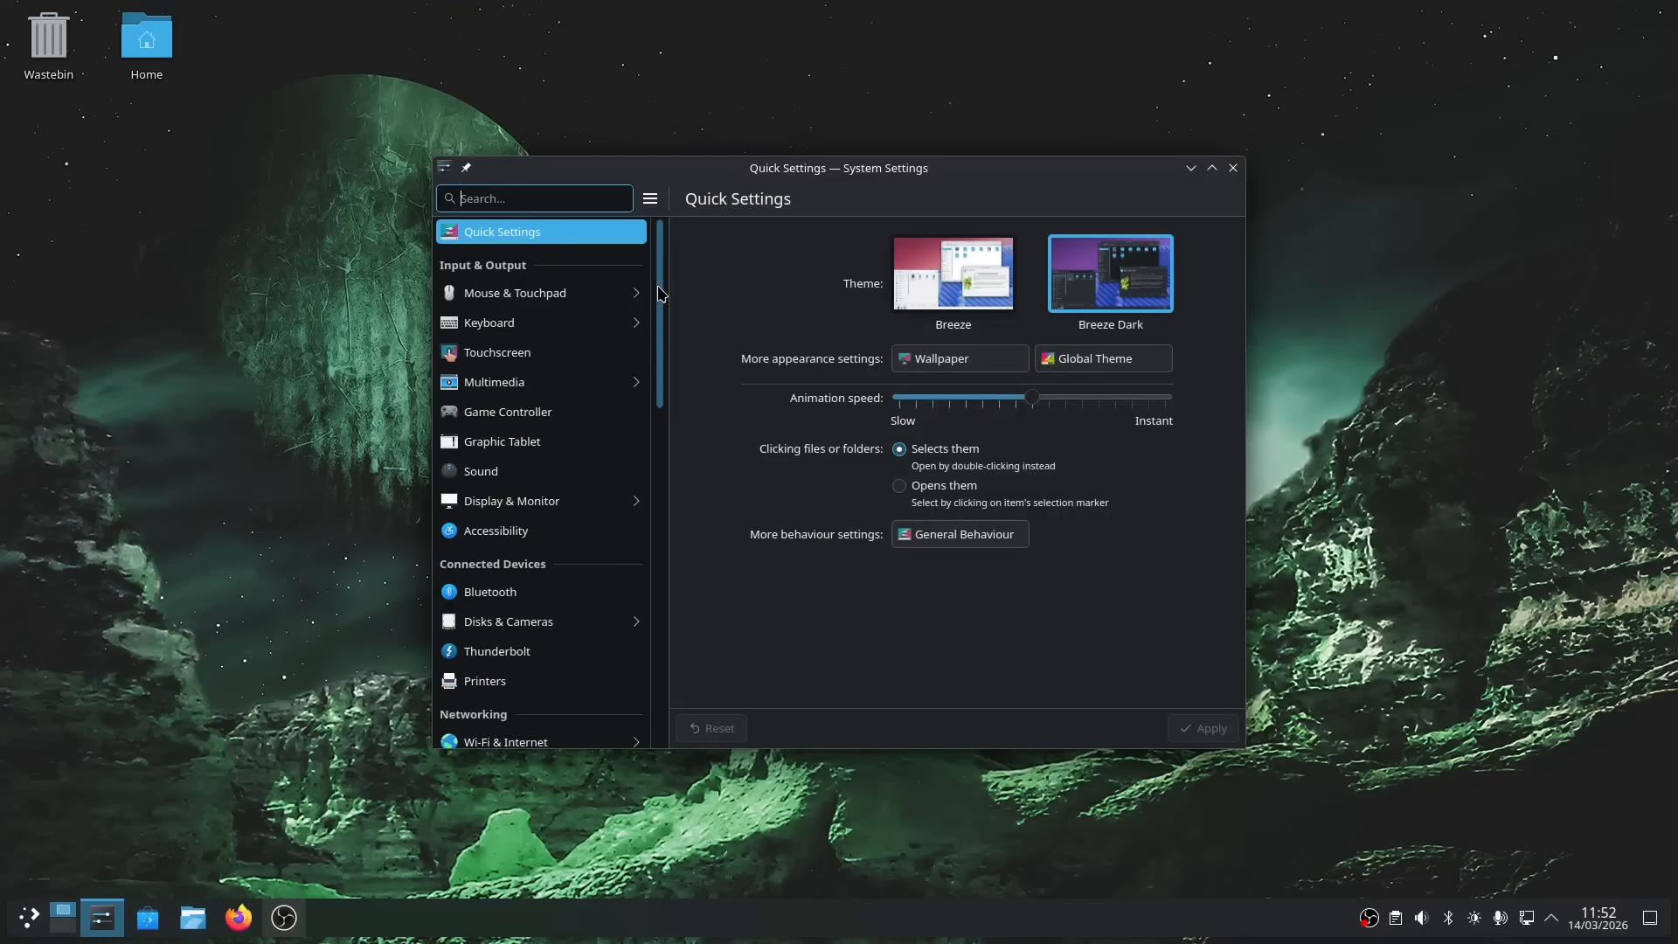
{"action": "left_click", "coordinate": [545, 324]}
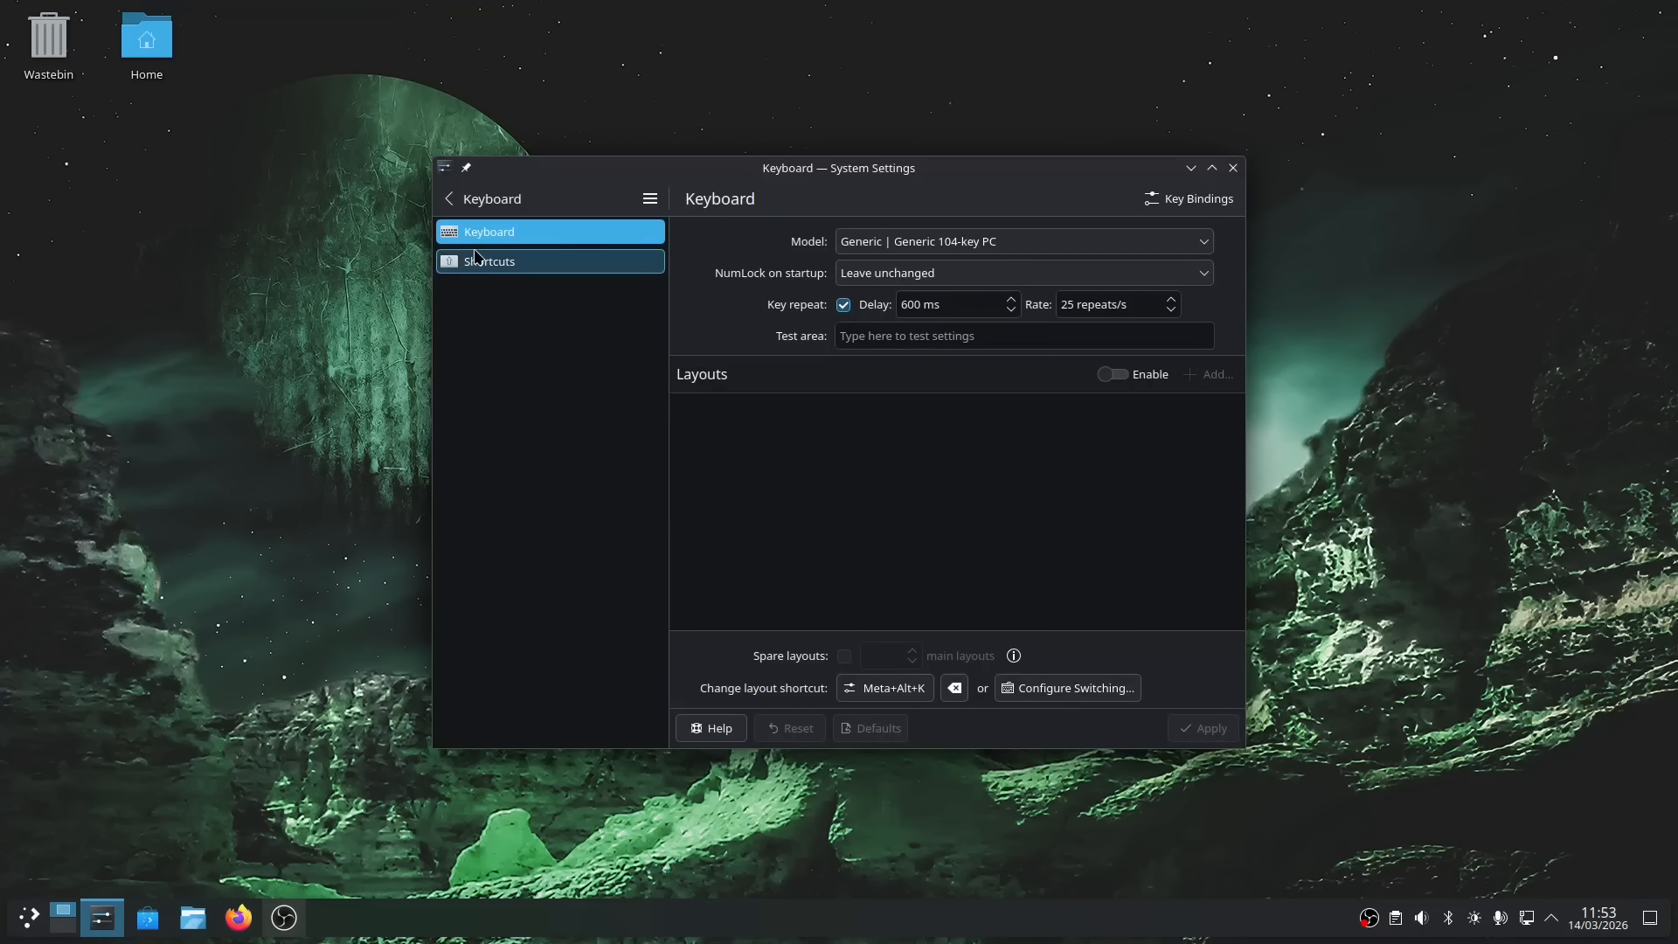
{"action": "left_click", "coordinate": [479, 262]}
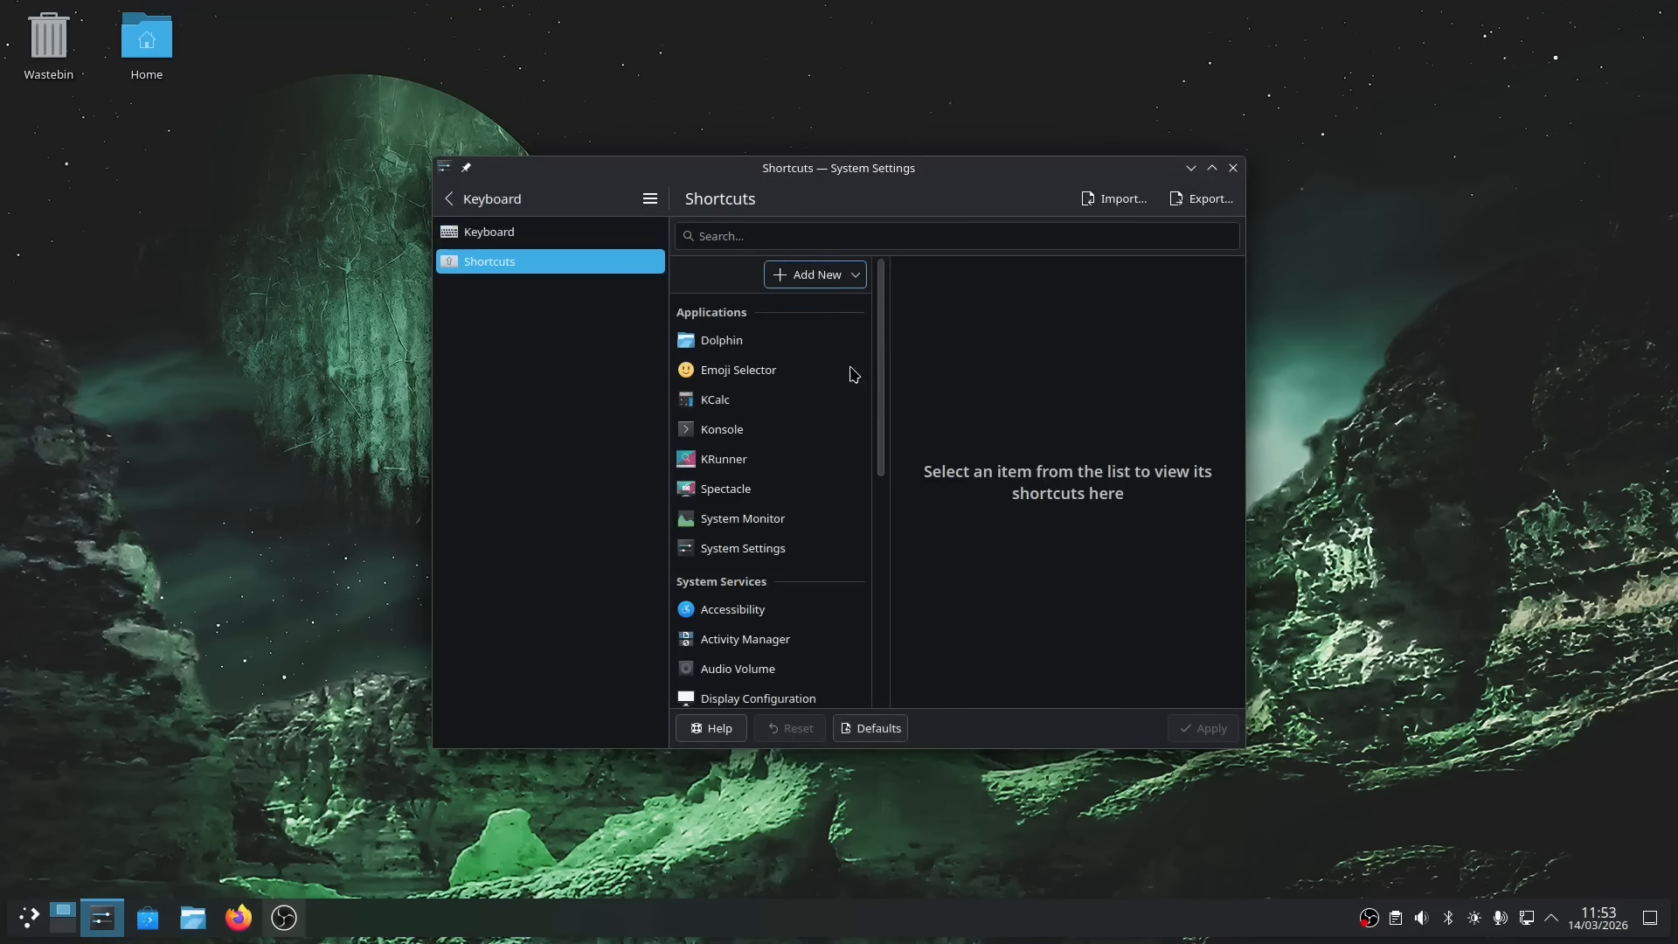
{"action": "left_click", "coordinate": [768, 348]}
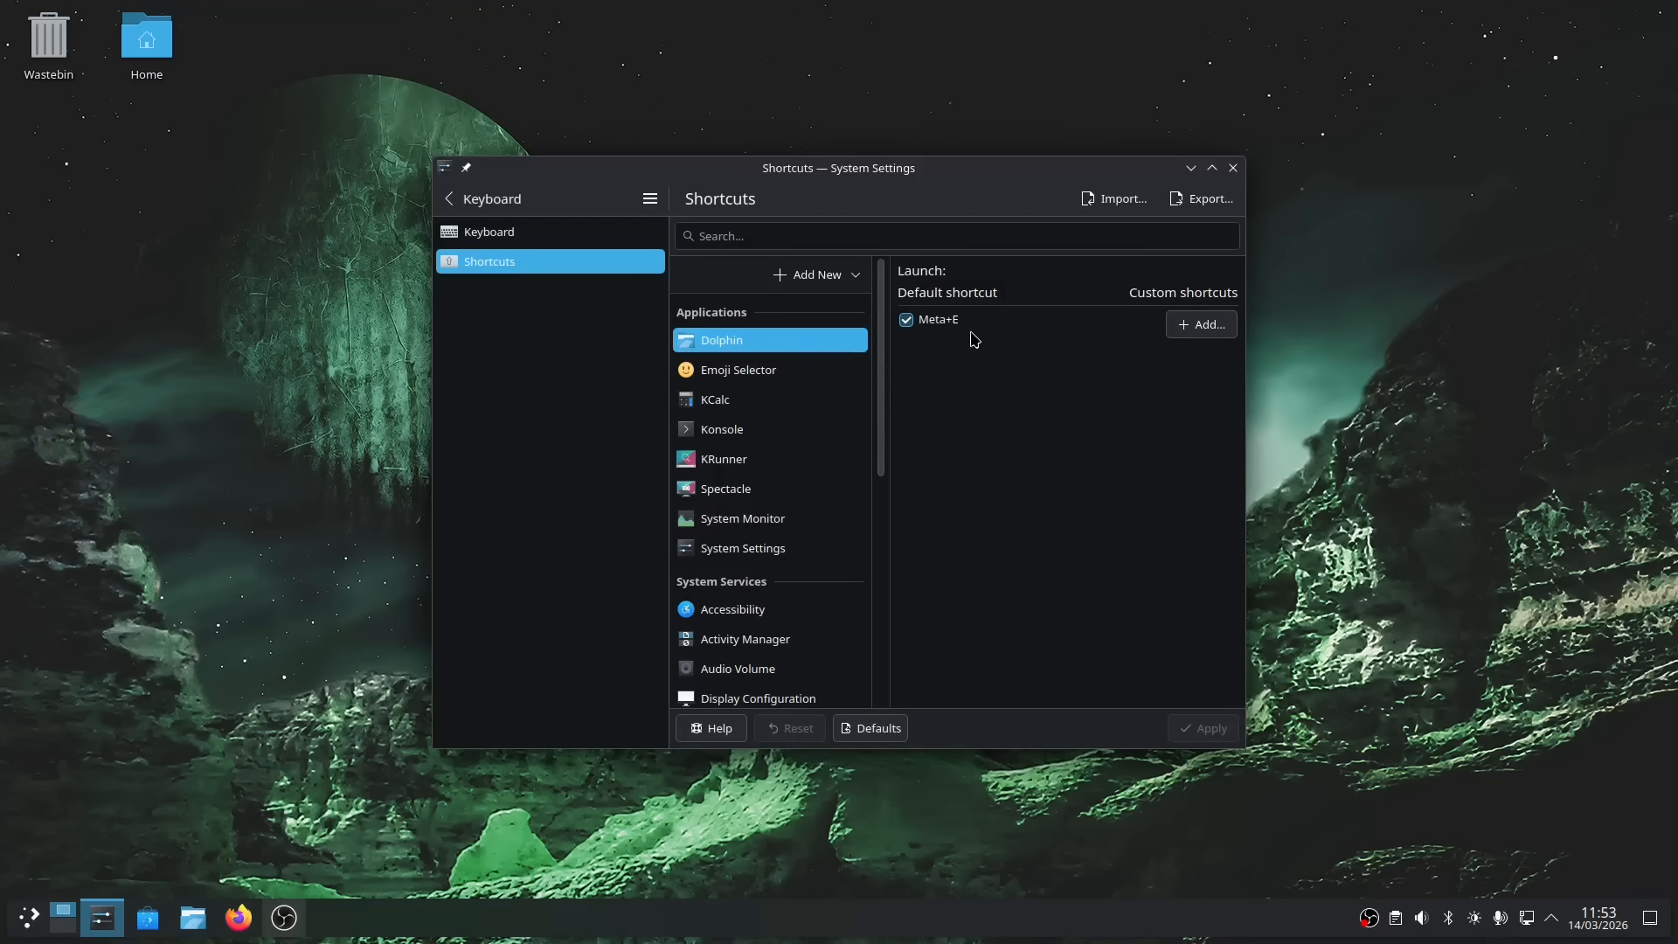
- Launch Dolphin with its shortcut, minimise System Settings, and look through the Documents, Music and Desktop folders before closing the file manager
{"action": "key", "text": "super+e"}
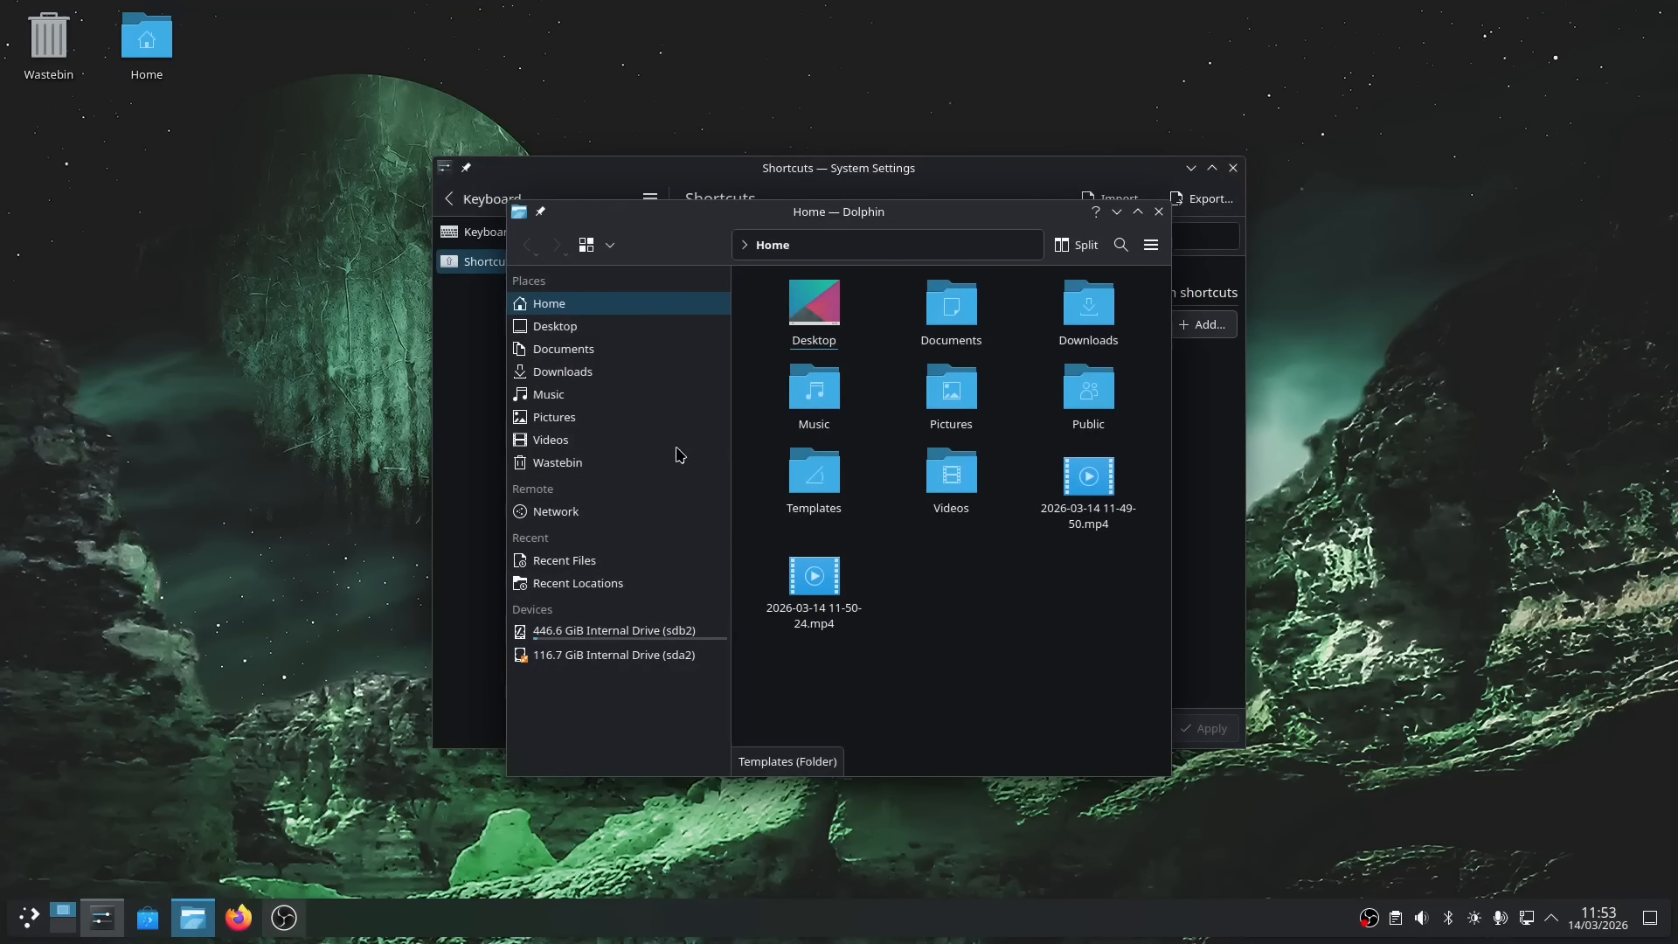
{"action": "left_click", "coordinate": [1190, 169]}
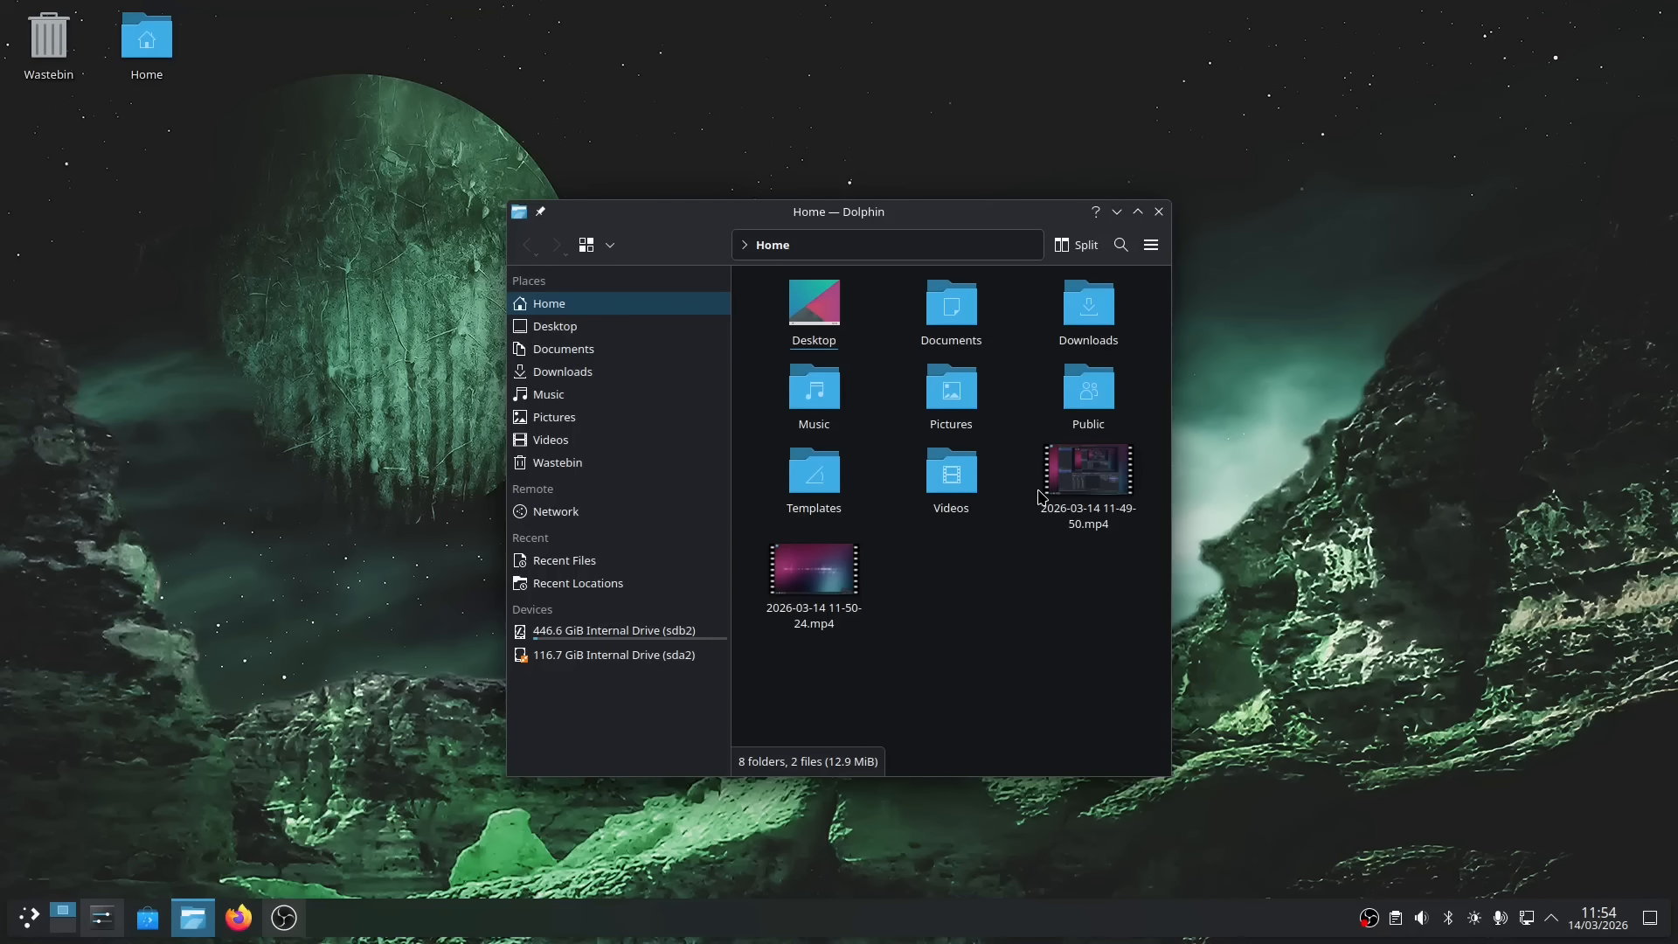
{"action": "left_click", "coordinate": [591, 358]}
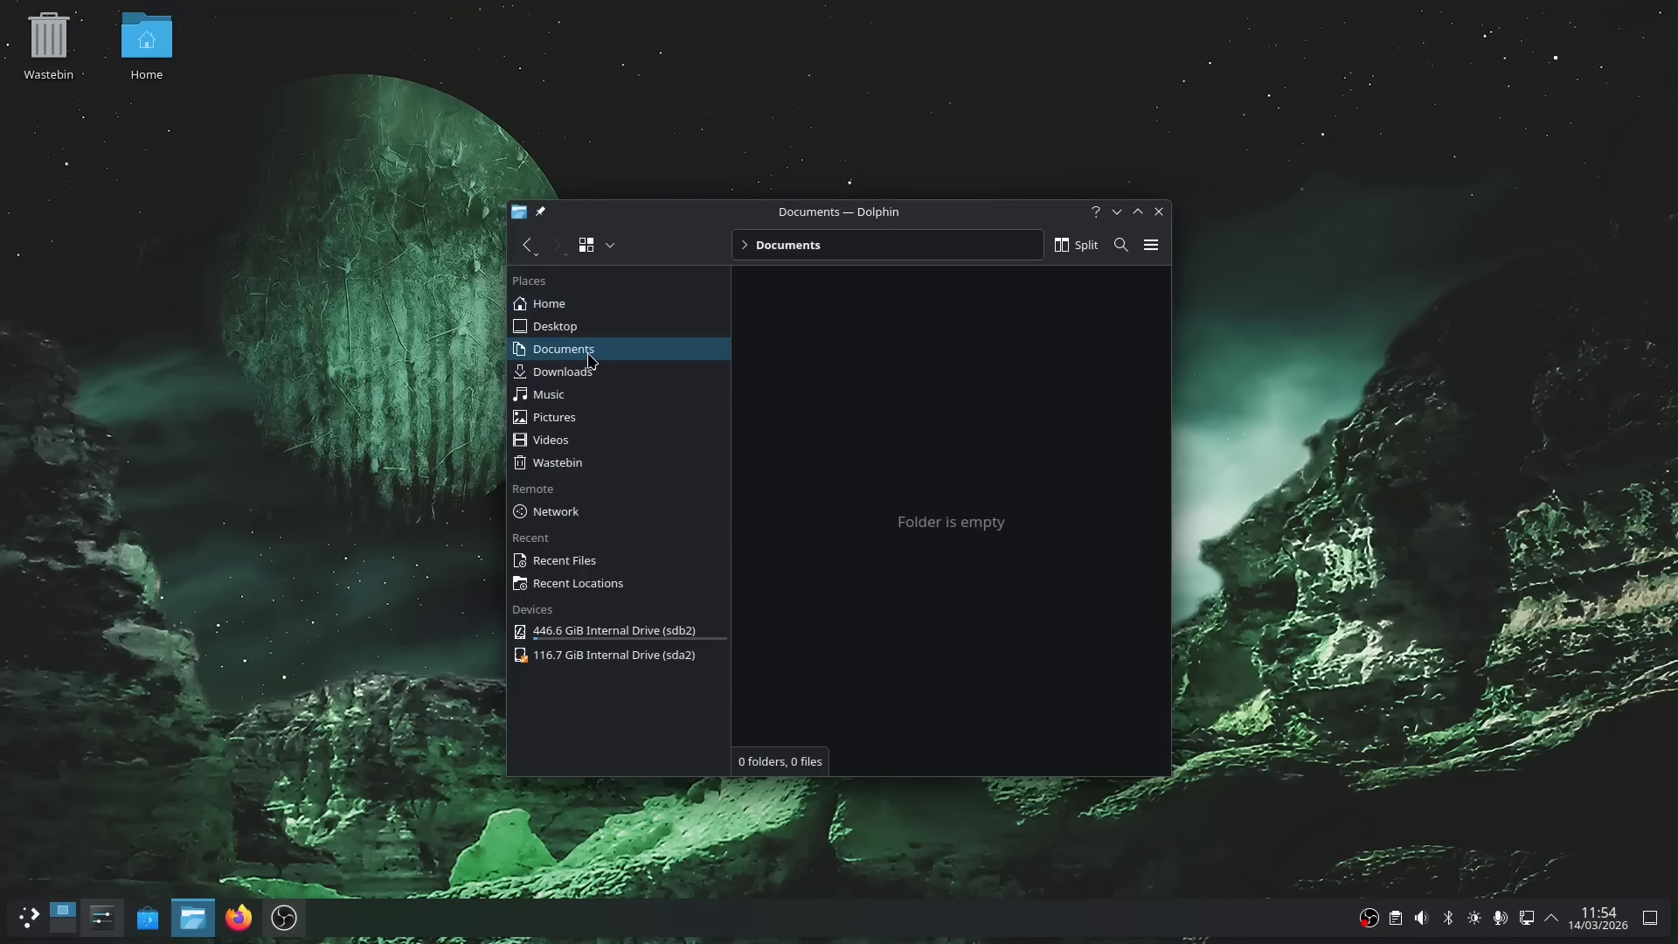
{"action": "left_click", "coordinate": [577, 393]}
{"action": "left_click", "coordinate": [566, 332]}
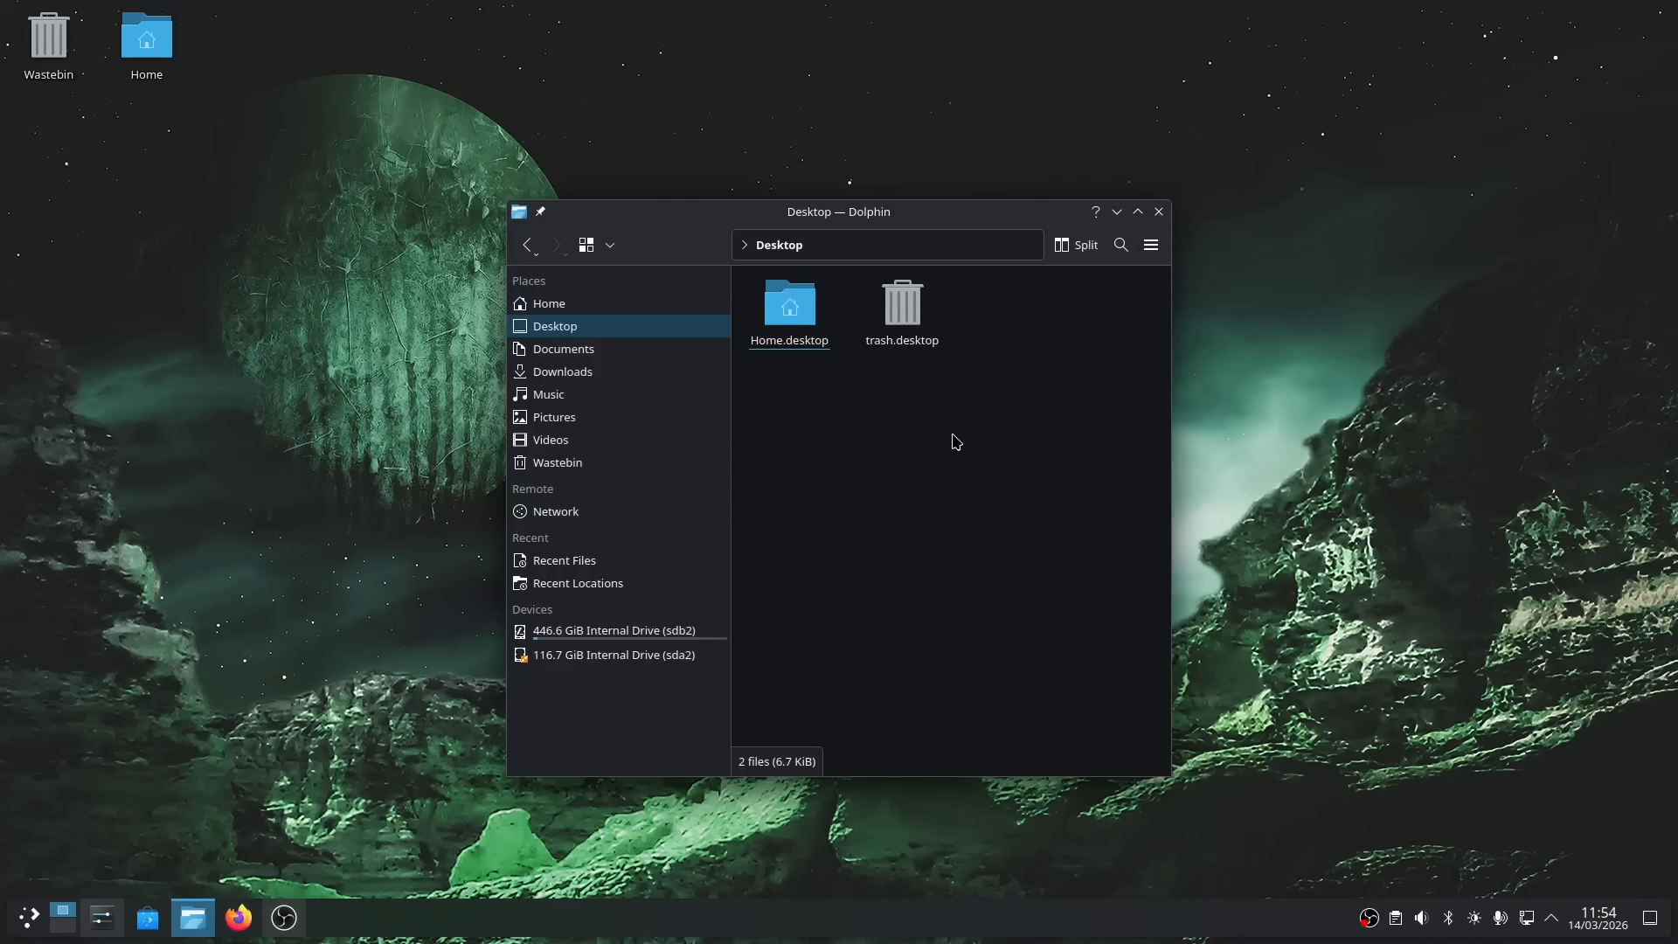
{"action": "left_click", "coordinate": [1159, 212]}
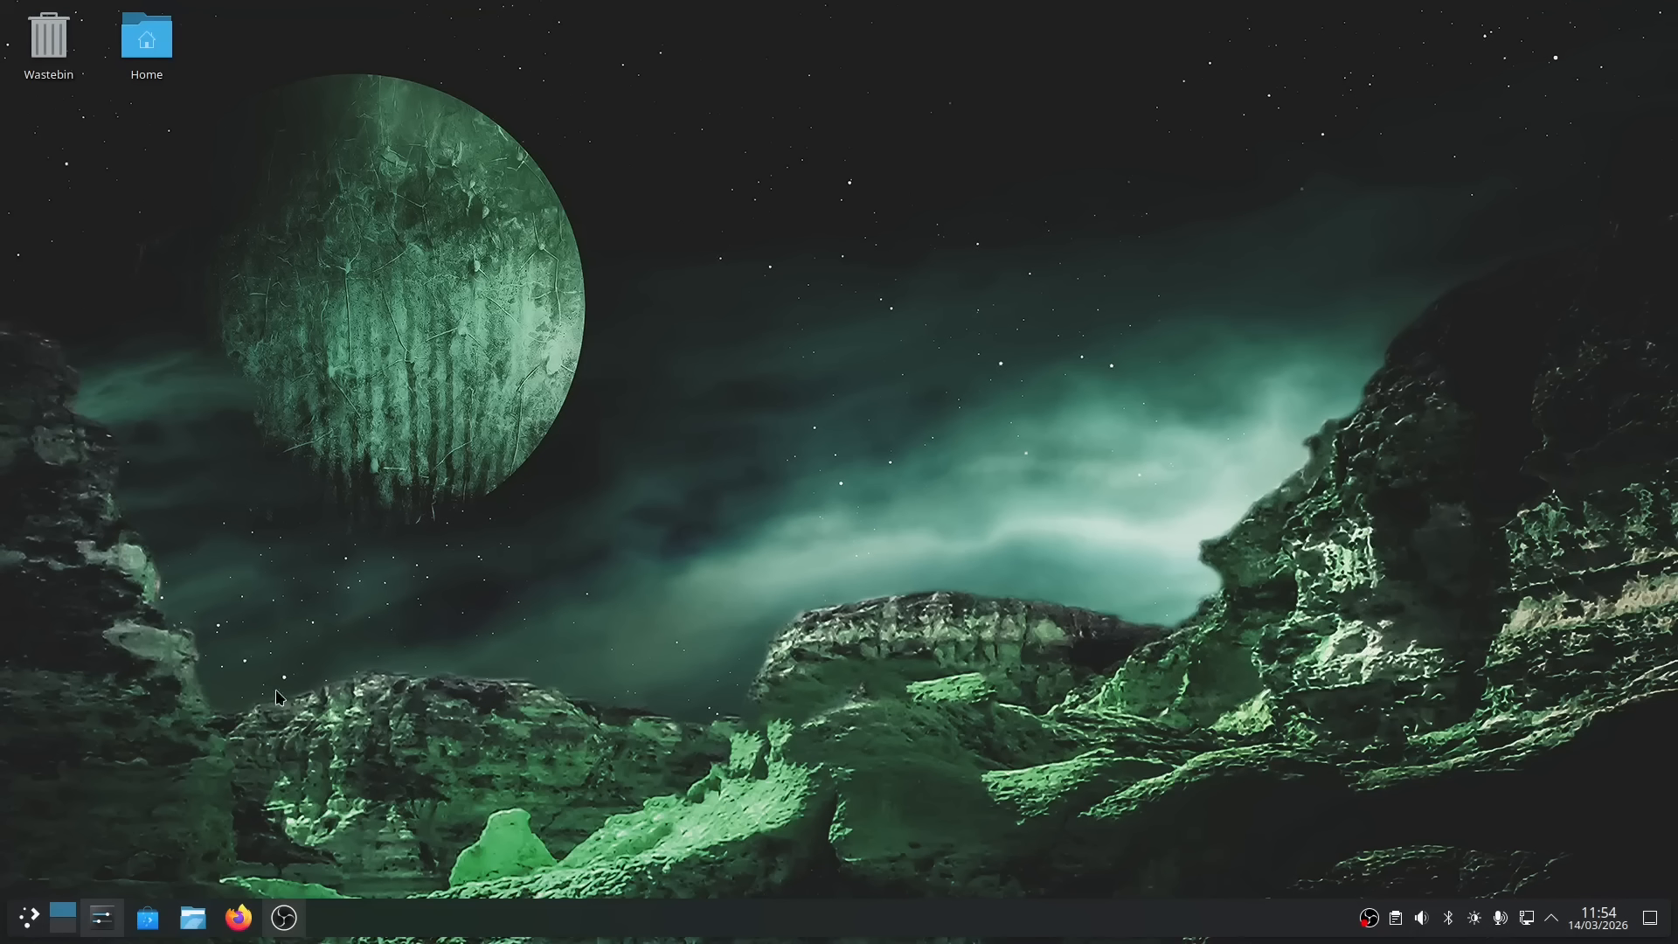
- Open Discover and examine its software sources in a widened window
{"action": "left_click", "coordinate": [148, 918]}
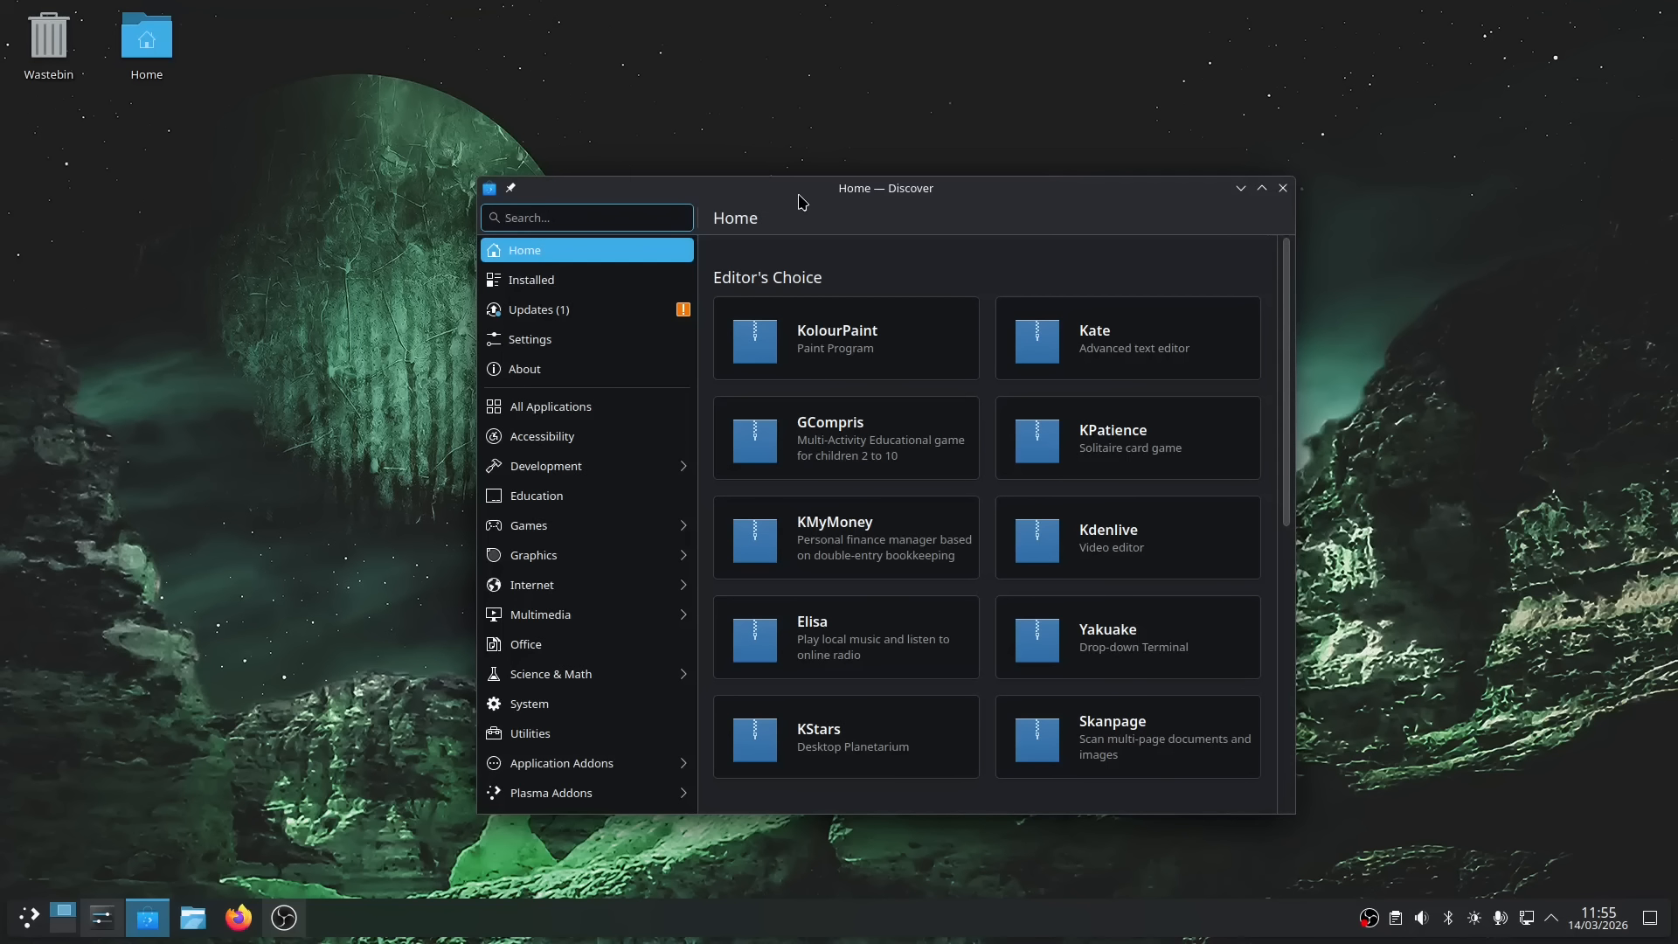
{"action": "left_click", "coordinate": [569, 347]}
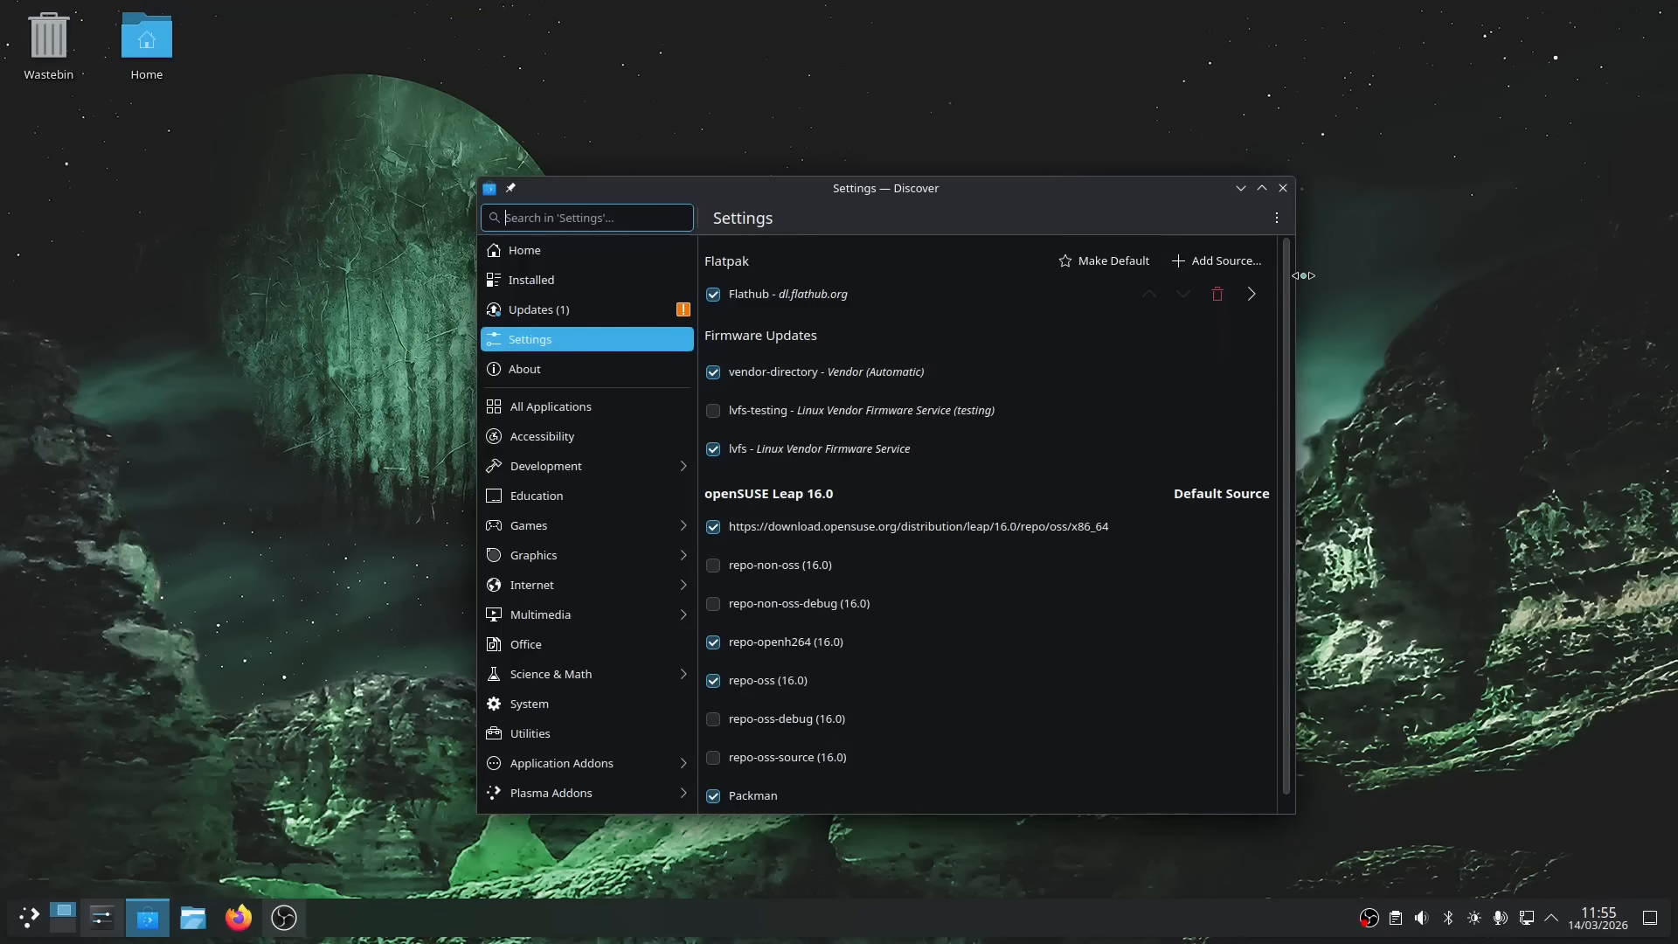
{"action": "left_click_drag", "start_coordinate": [1296, 275], "coordinate": [1476, 288]}
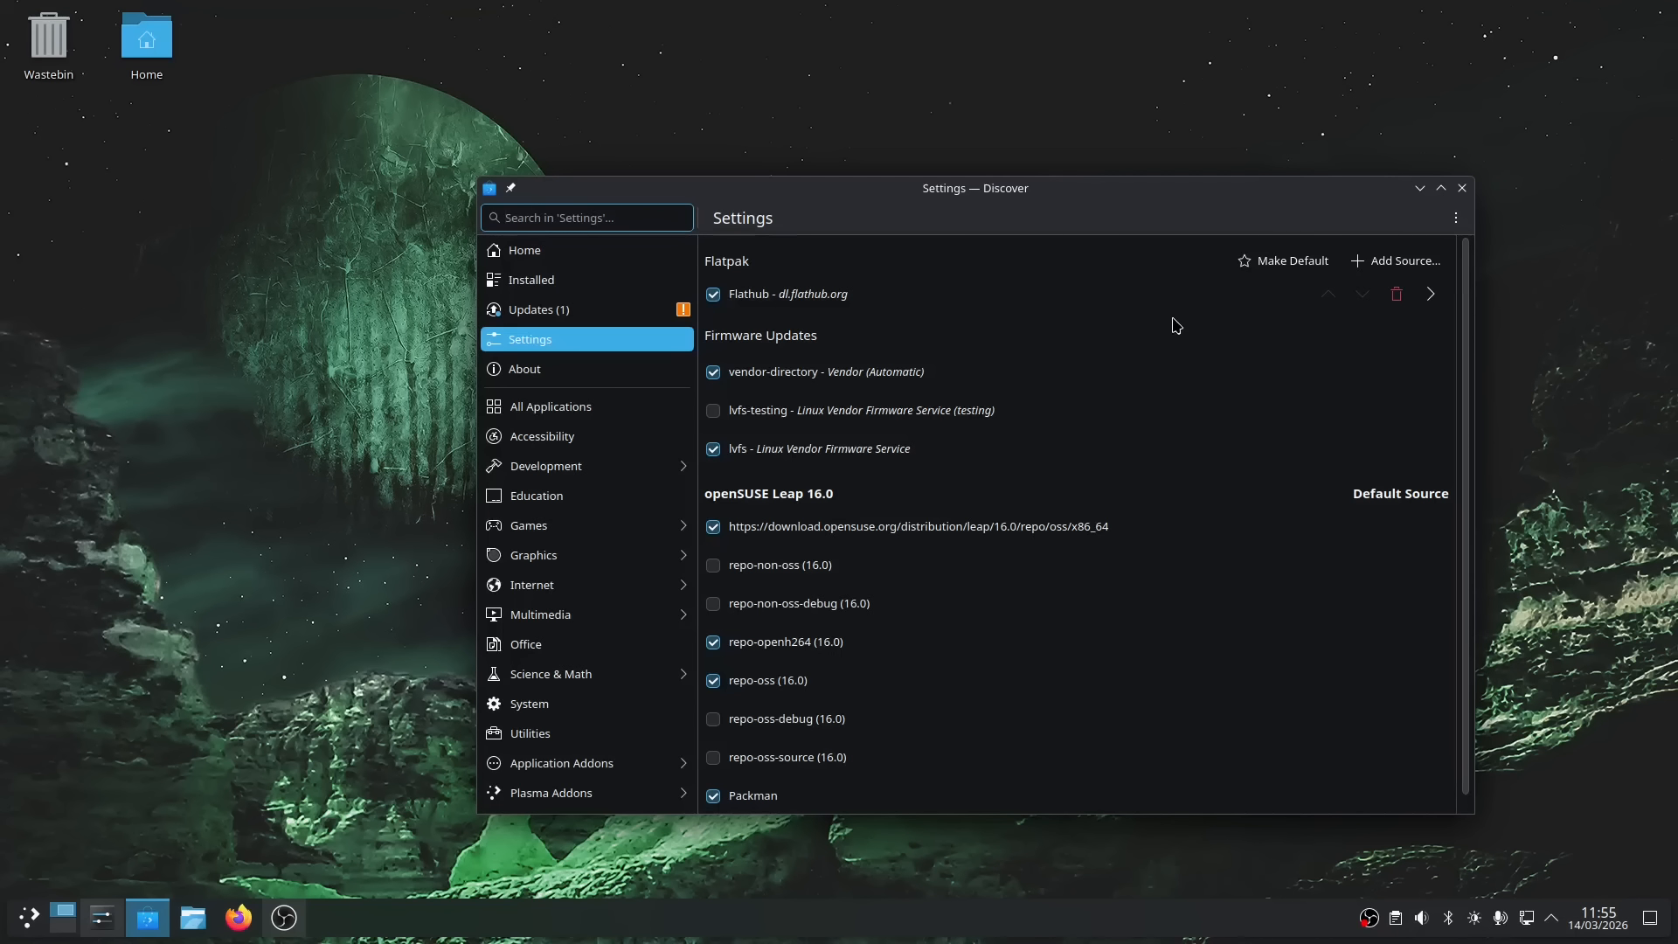
- Search Discover for spotify and for steam from its Home page, and close Discover
{"action": "left_click", "coordinate": [582, 253]}
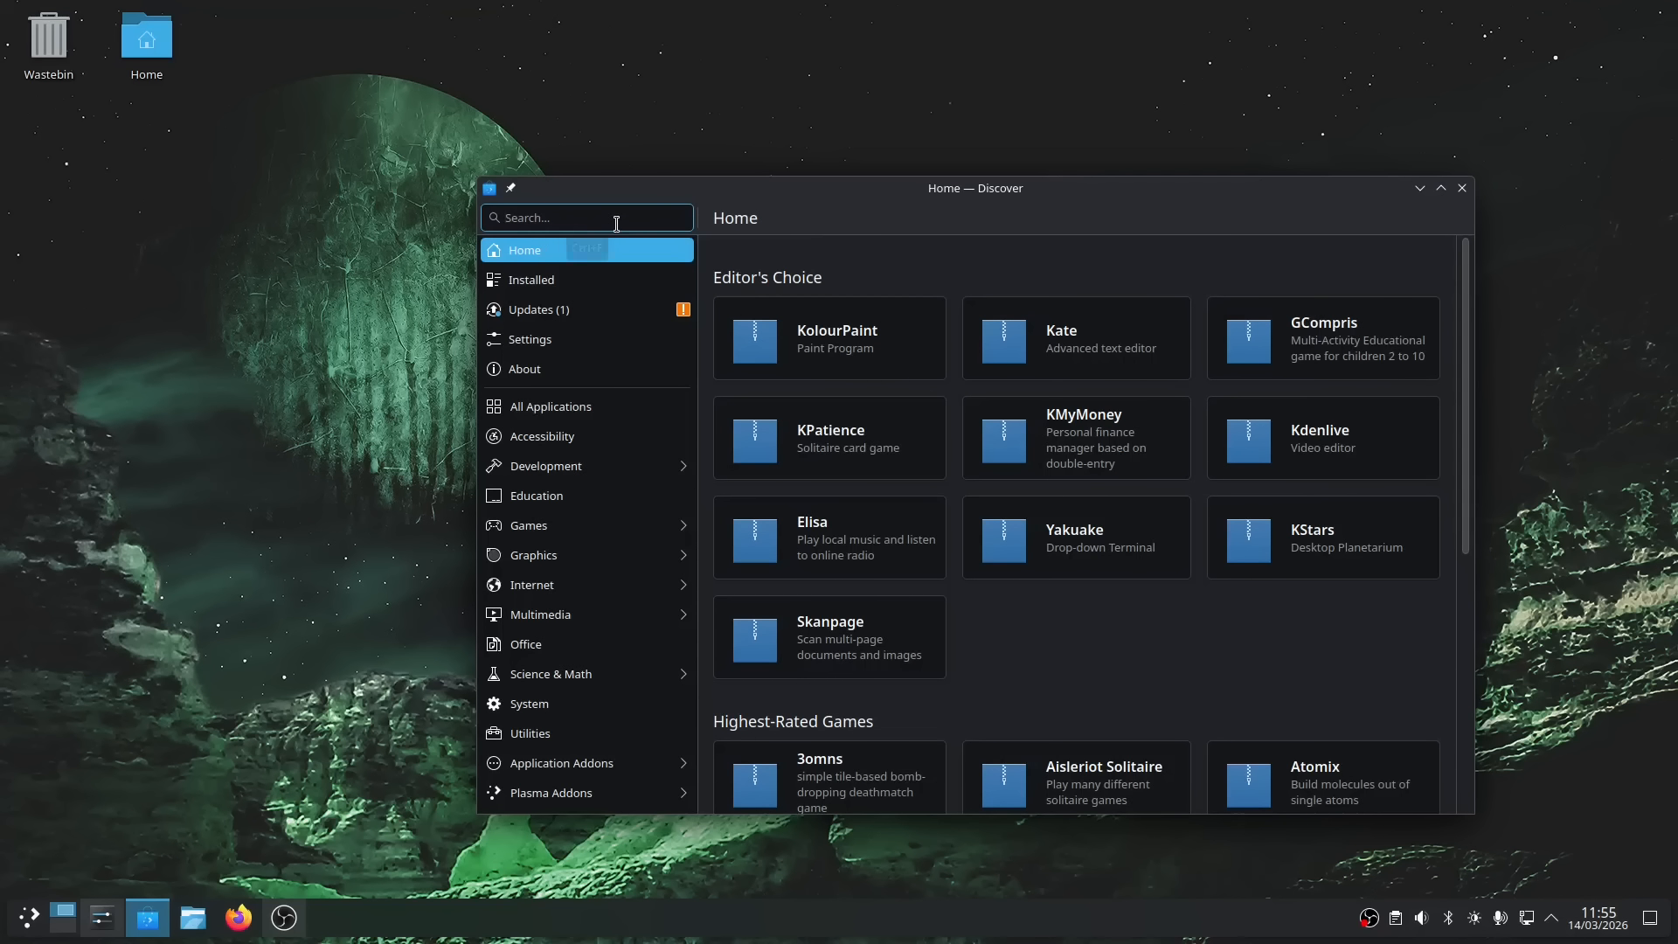
{"action": "type", "text": "spotify"}
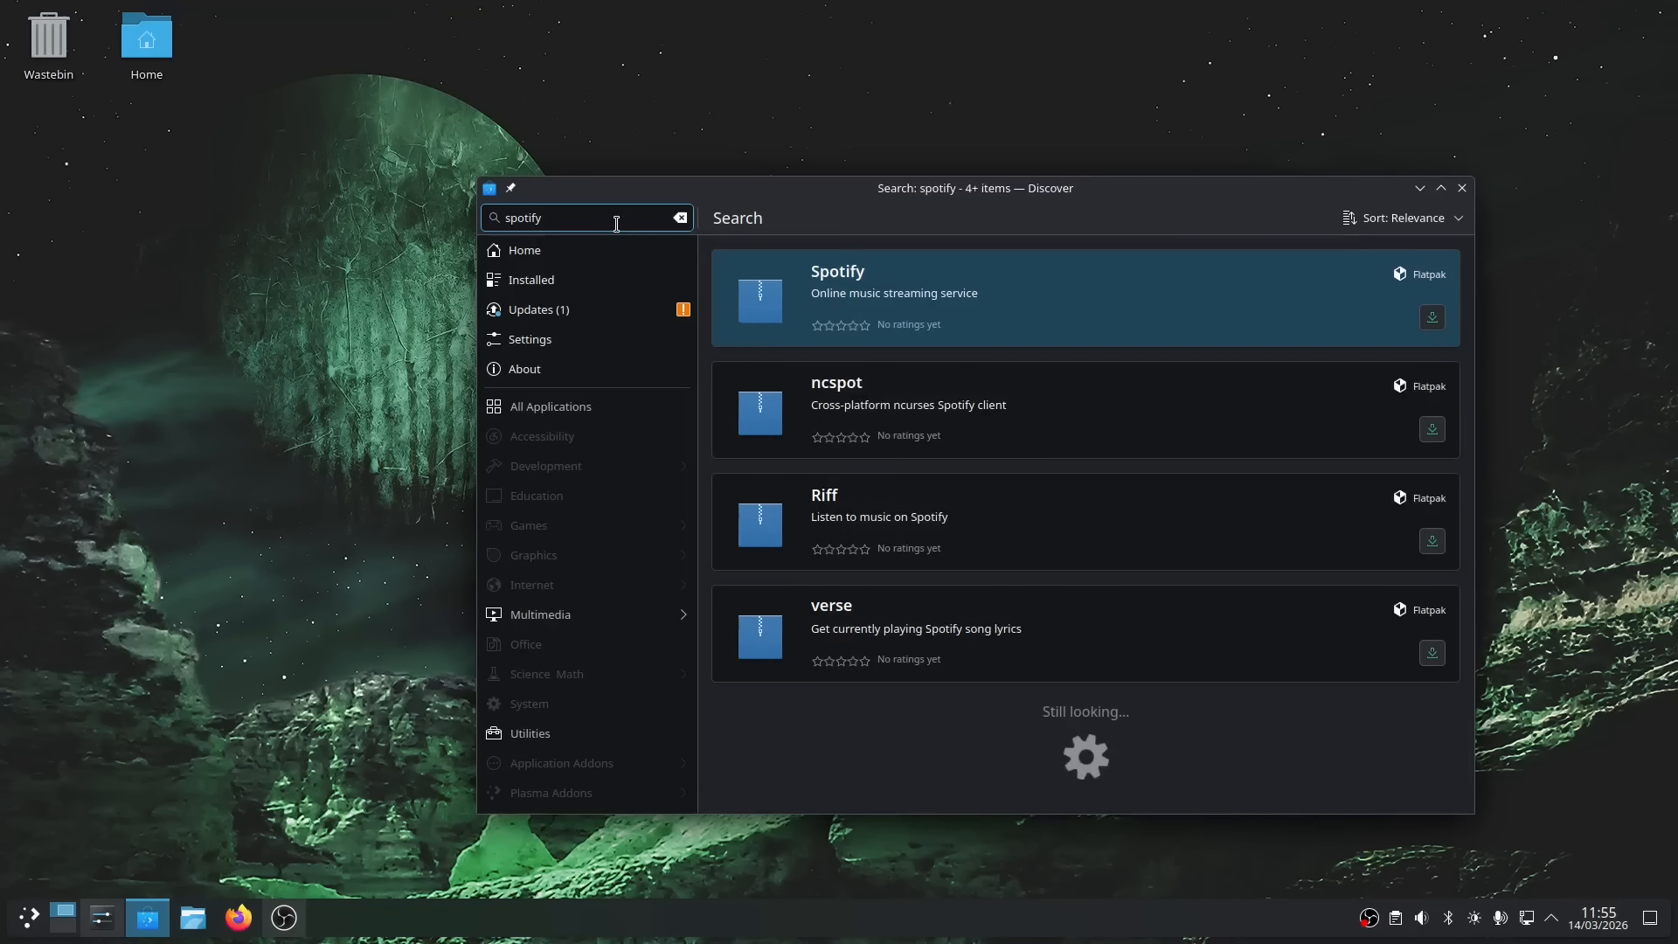
{"action": "key", "text": "ctrl+a"}
{"action": "type", "text": "steam"}
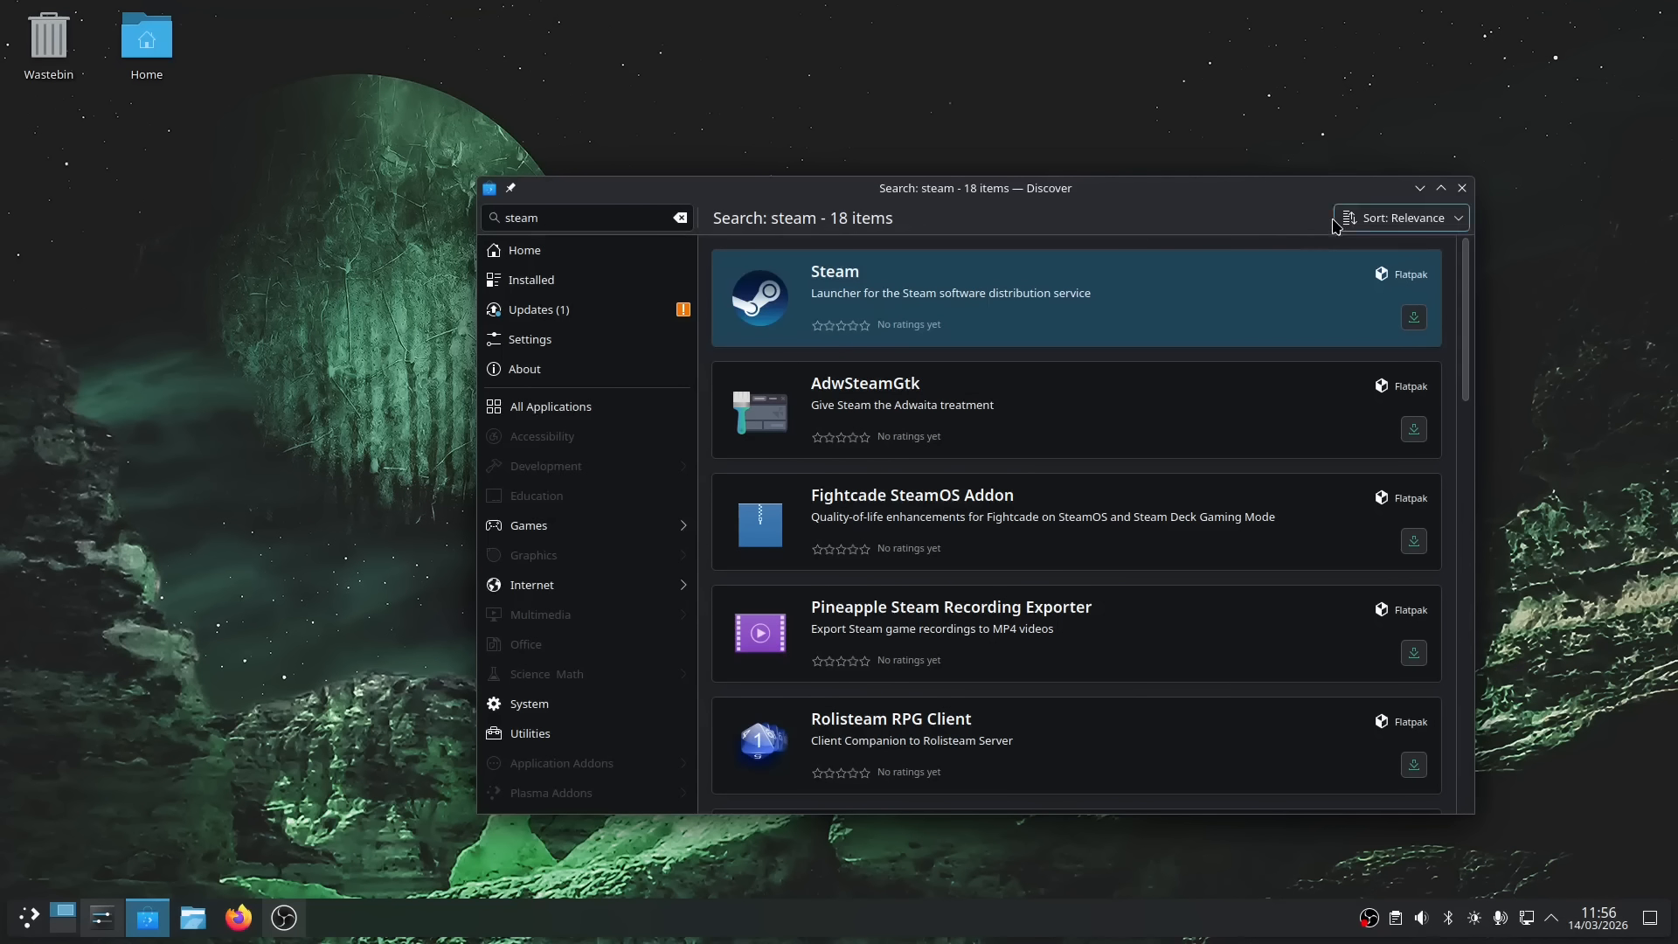
{"action": "left_click", "coordinate": [1462, 188]}
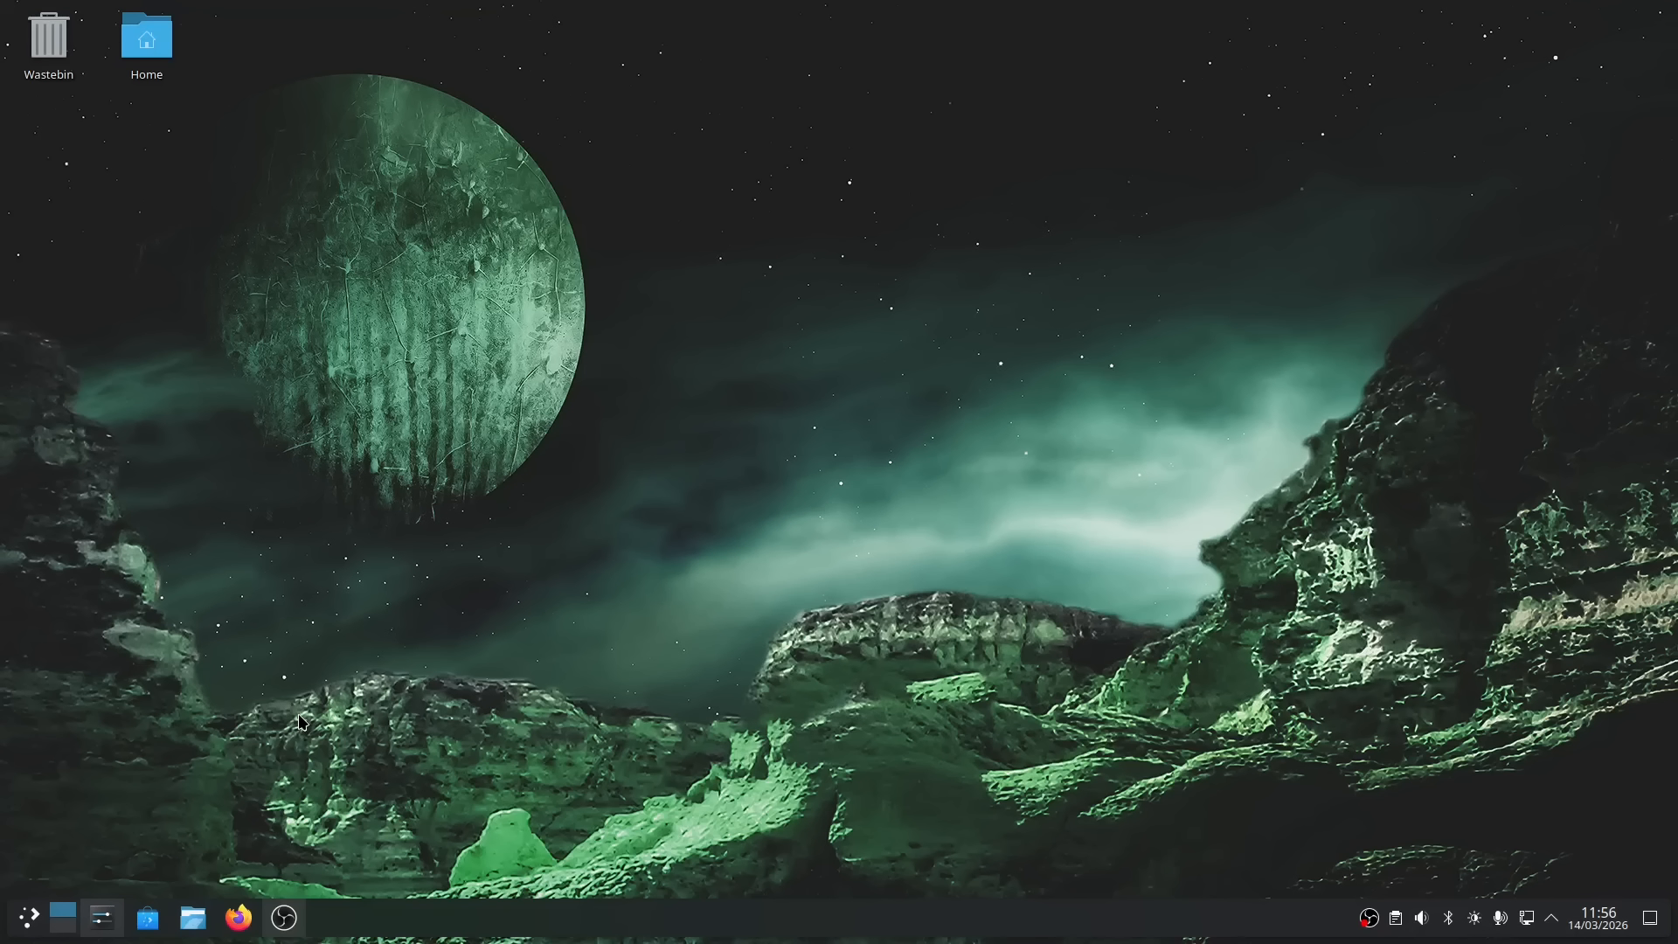
- Launch the Konsole terminal from the favourite applications to view it, and close it again
{"action": "left_click", "coordinate": [29, 927]}
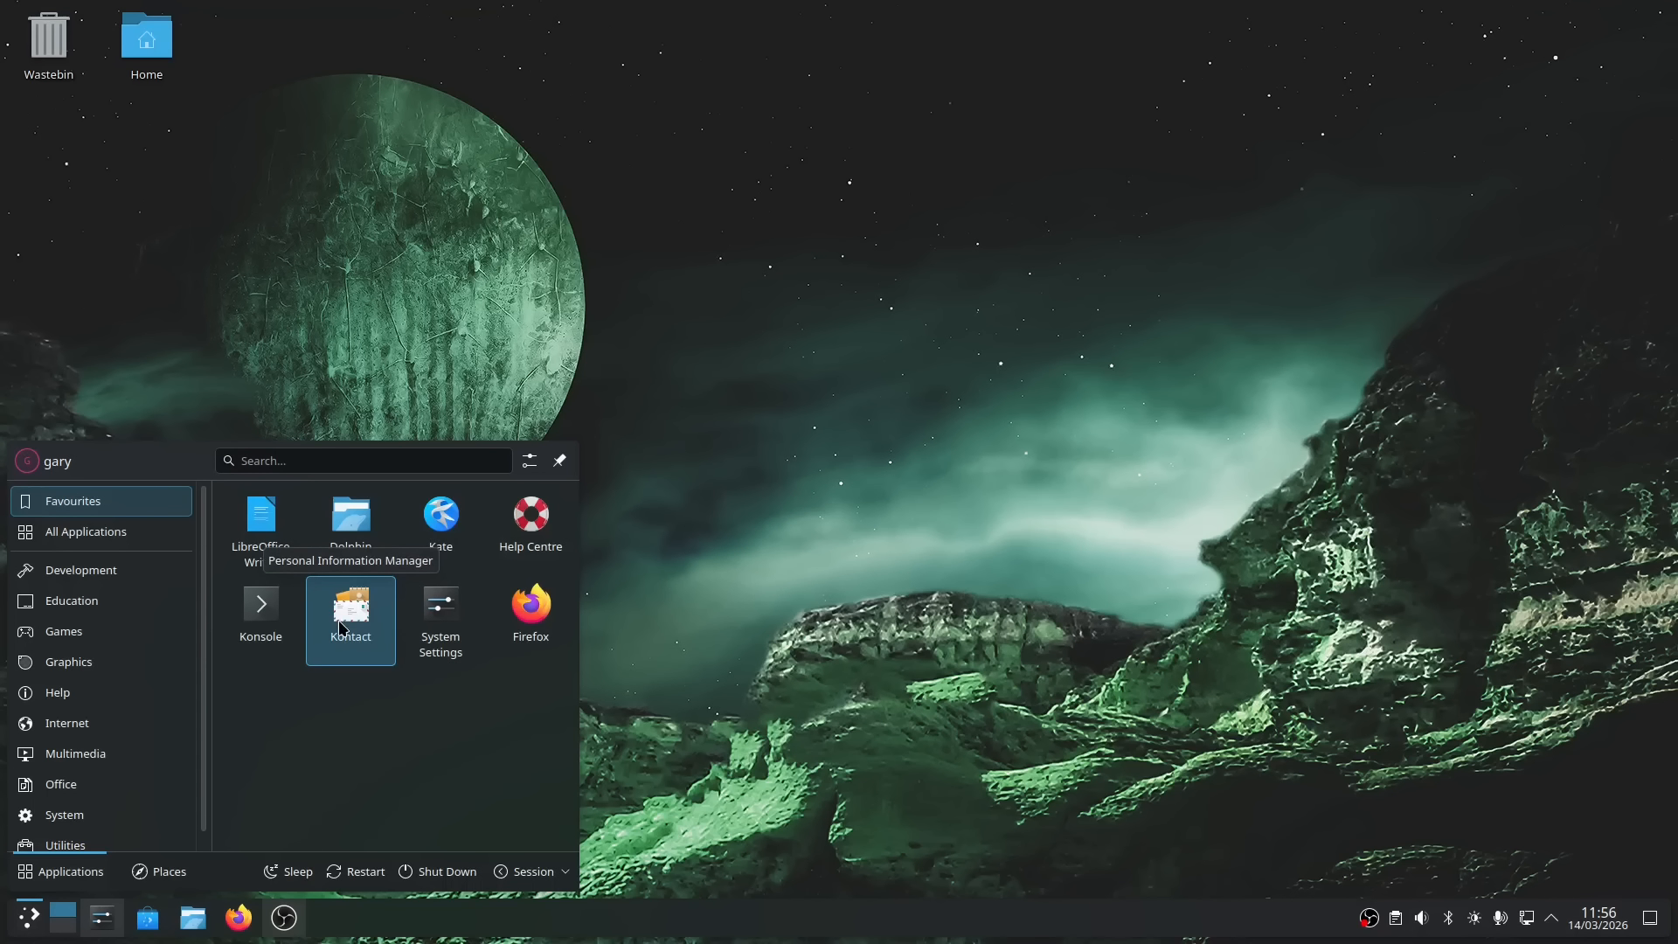
{"action": "left_click", "coordinate": [261, 612]}
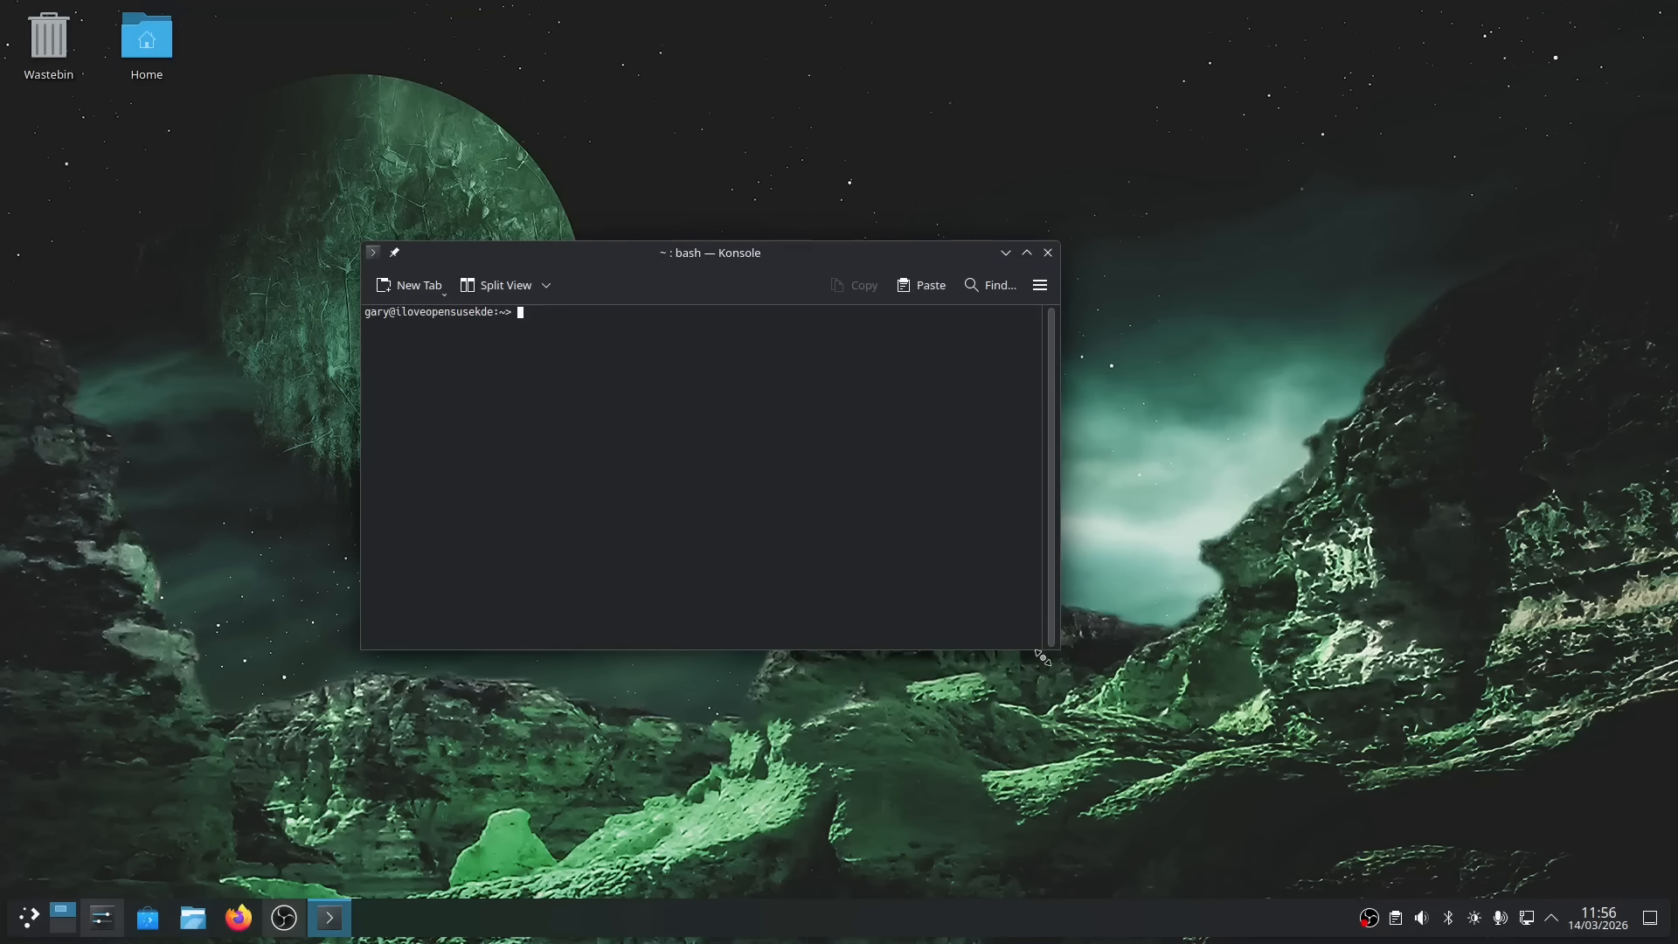
{"action": "left_click", "coordinate": [1048, 253]}
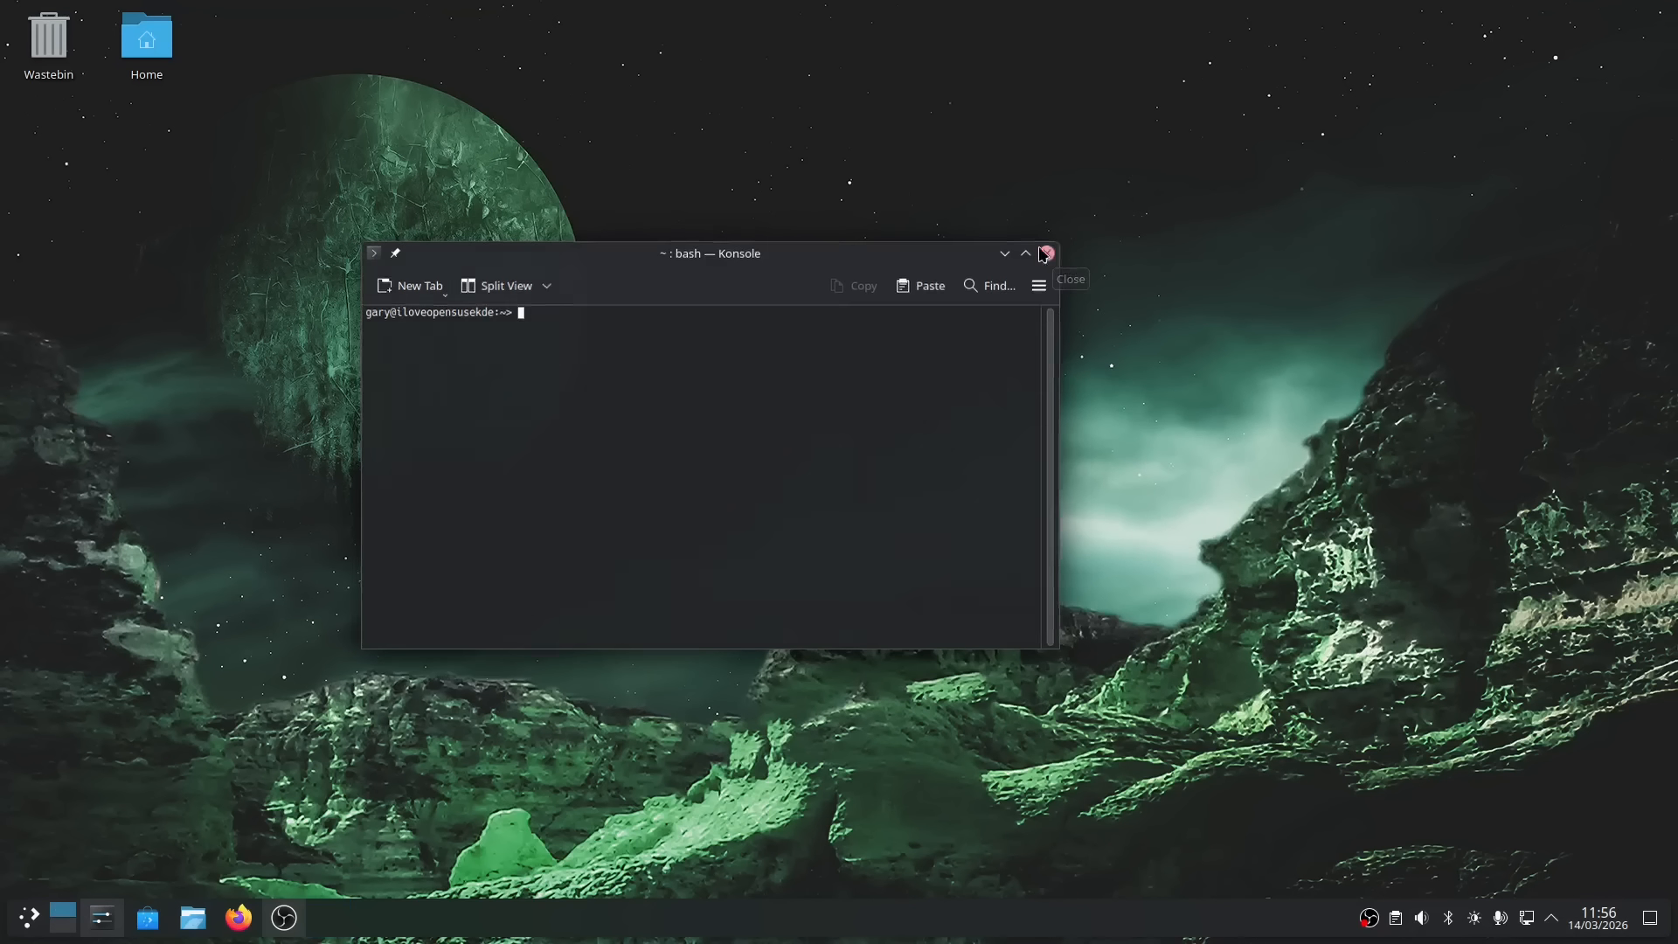
- Look through the installed Office applications in the application launcher and dismiss the launcher
{"action": "left_click", "coordinate": [28, 917]}
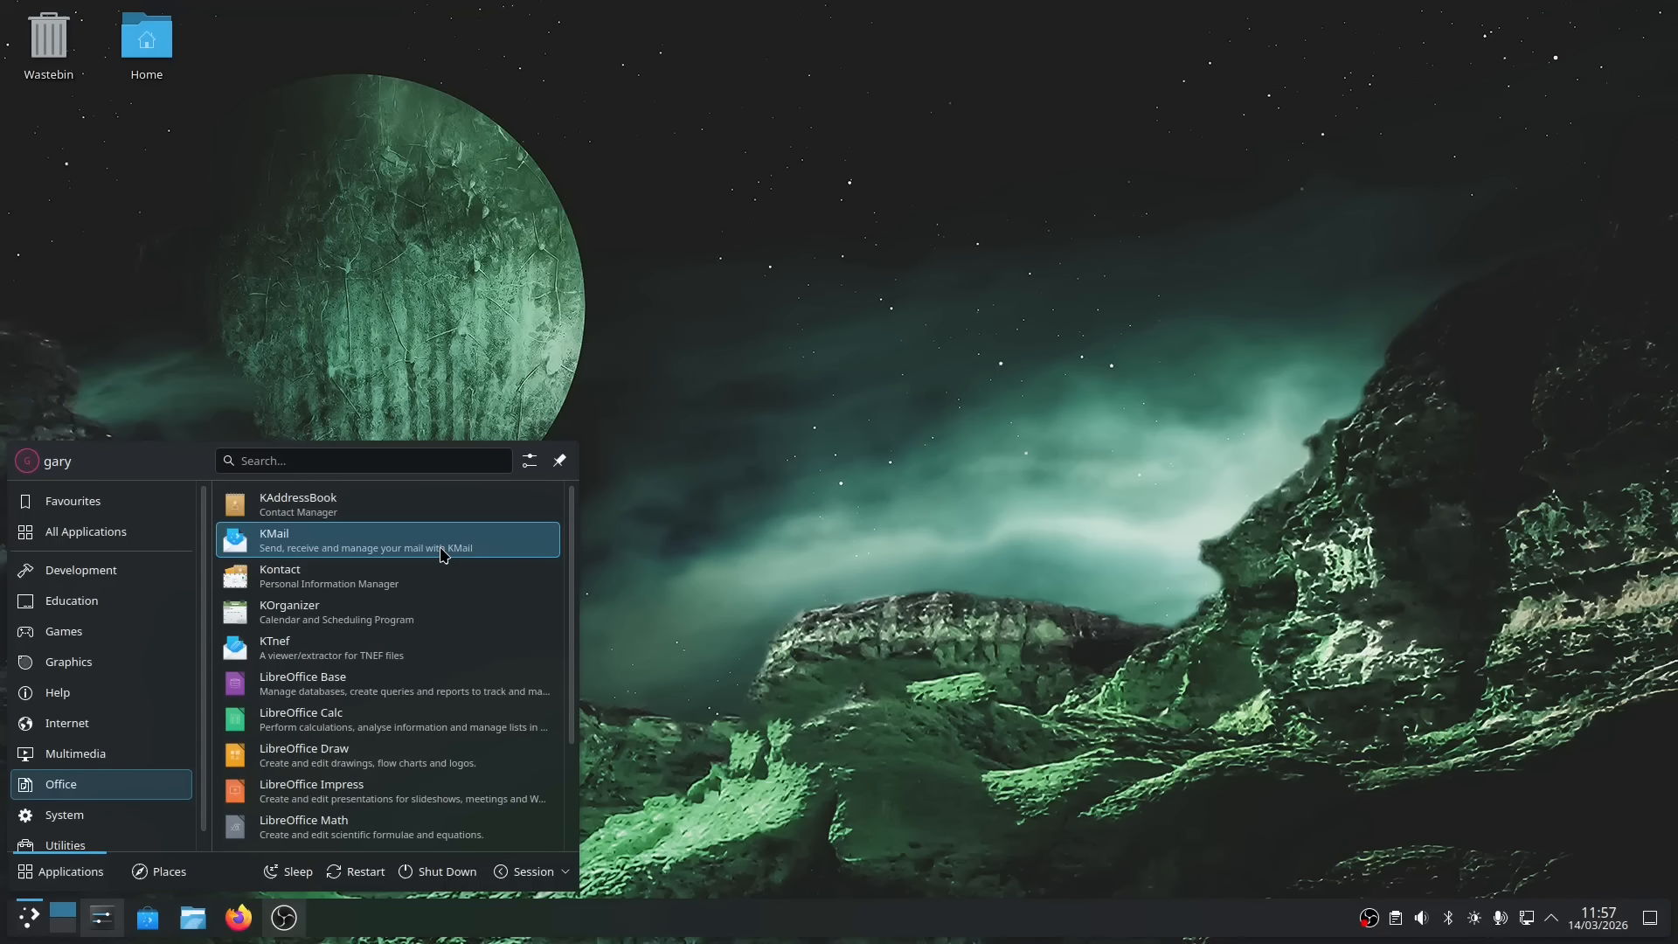
{"action": "scroll", "coordinate": [453, 652], "scroll_direction": "down", "scroll_amount": 2}
{"action": "scroll", "coordinate": [452, 652], "scroll_direction": "up", "scroll_amount": 2}
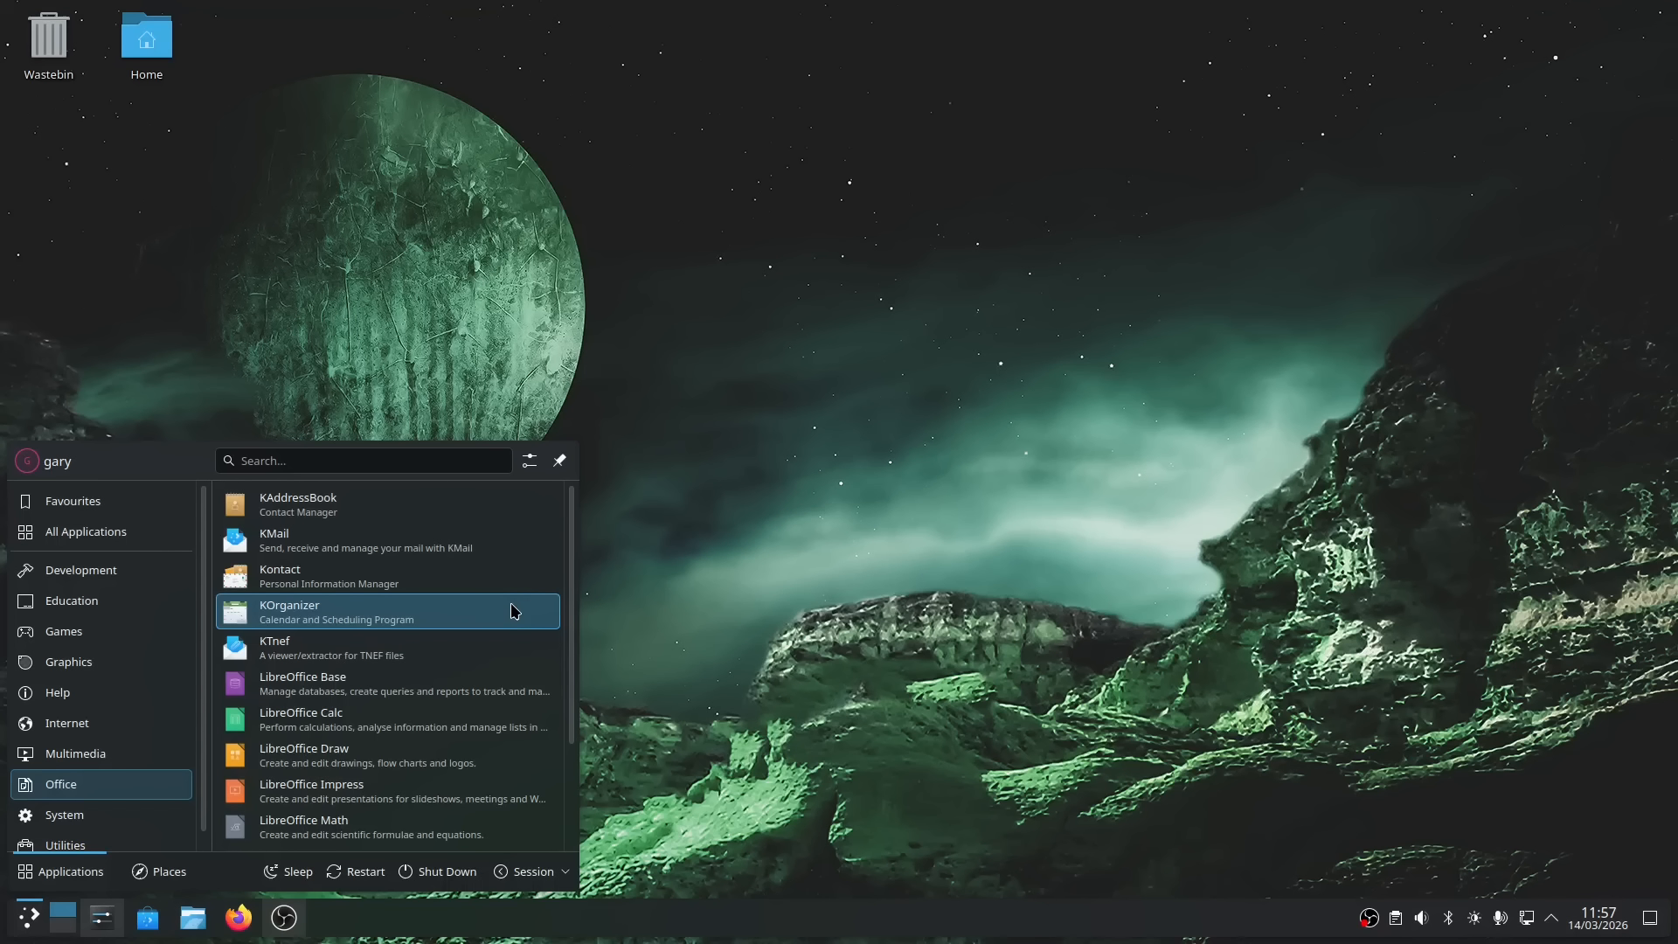
{"action": "left_click", "coordinate": [857, 647]}
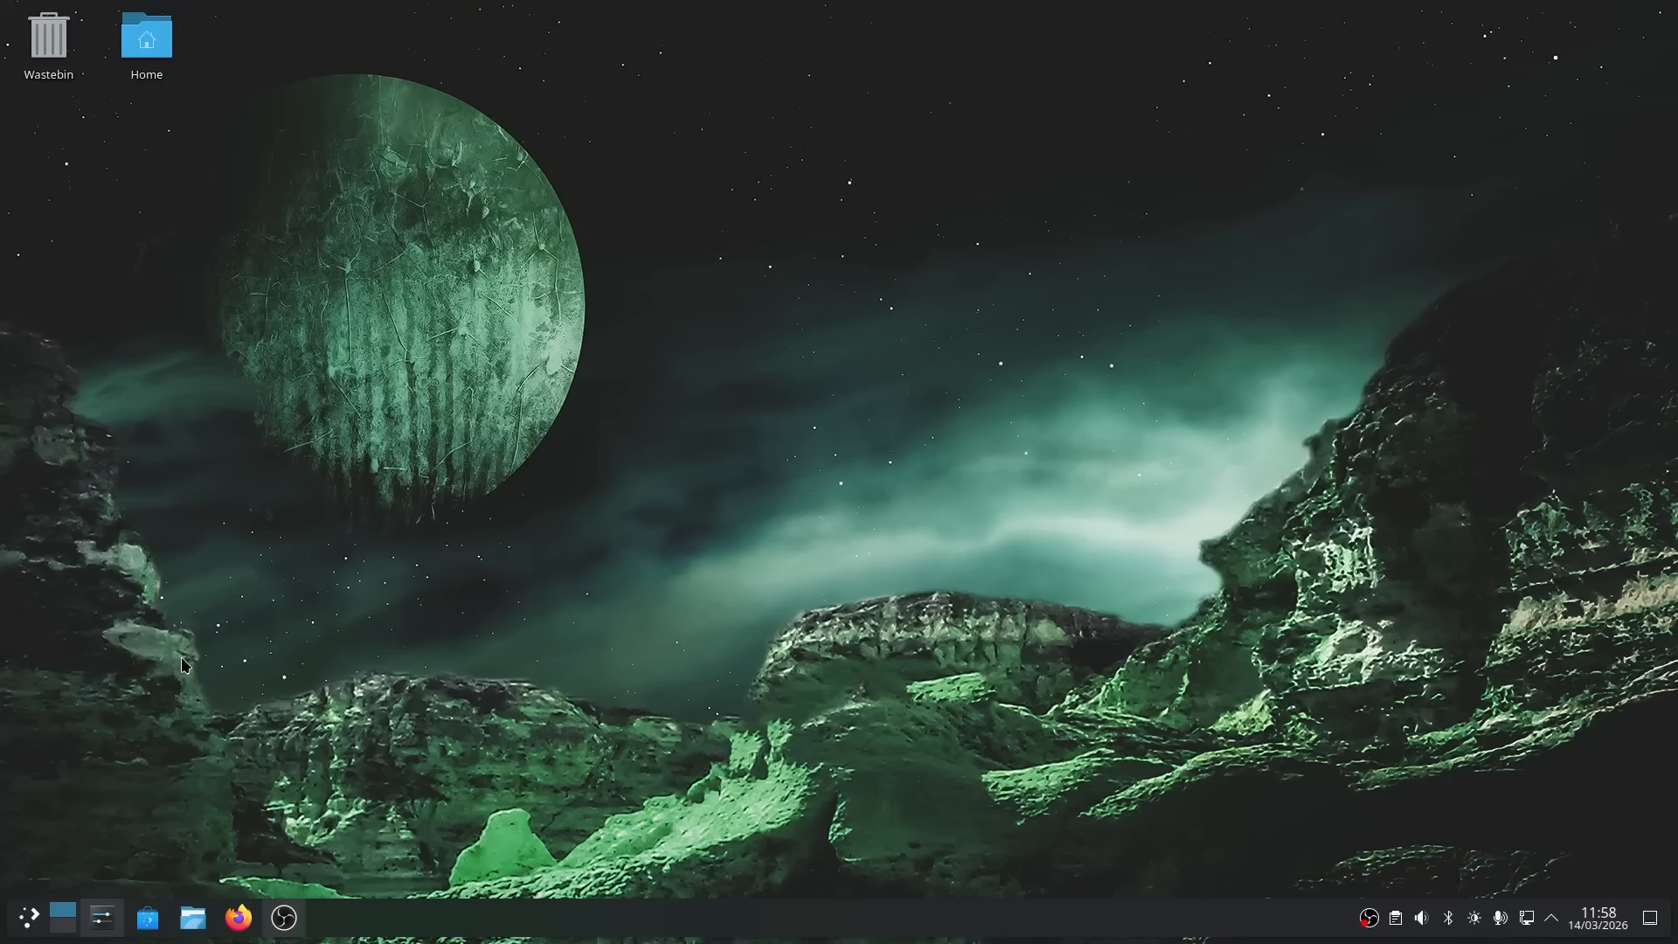
{"action": "left_click", "coordinate": [29, 918]}
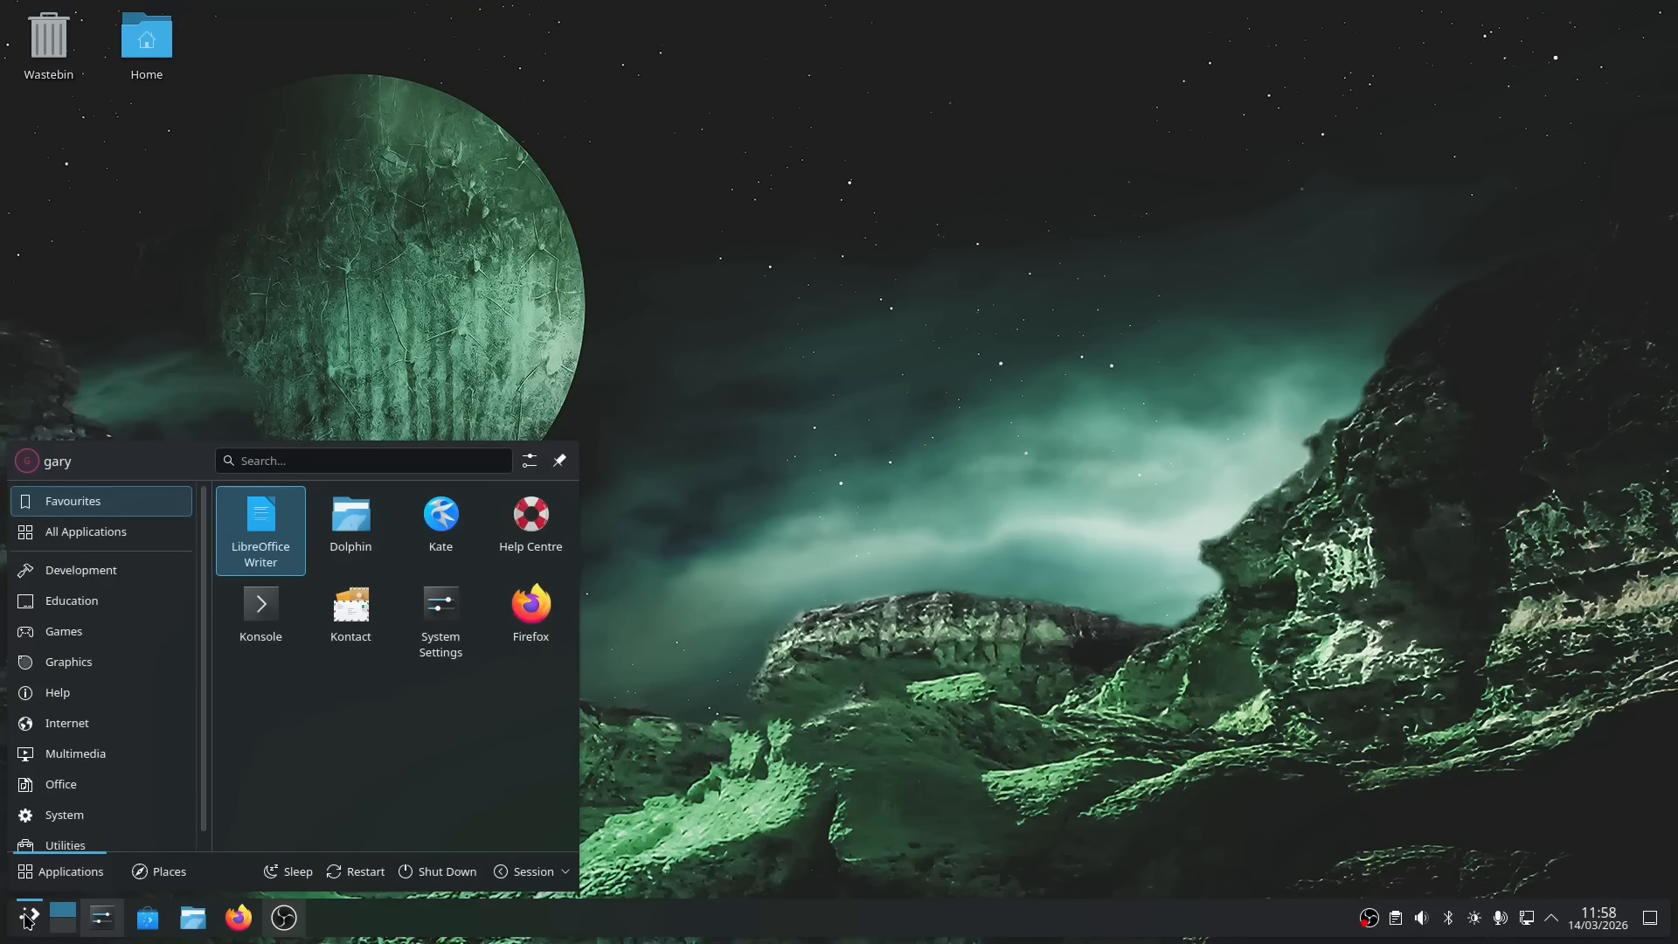
{"action": "left_click", "coordinate": [792, 791]}
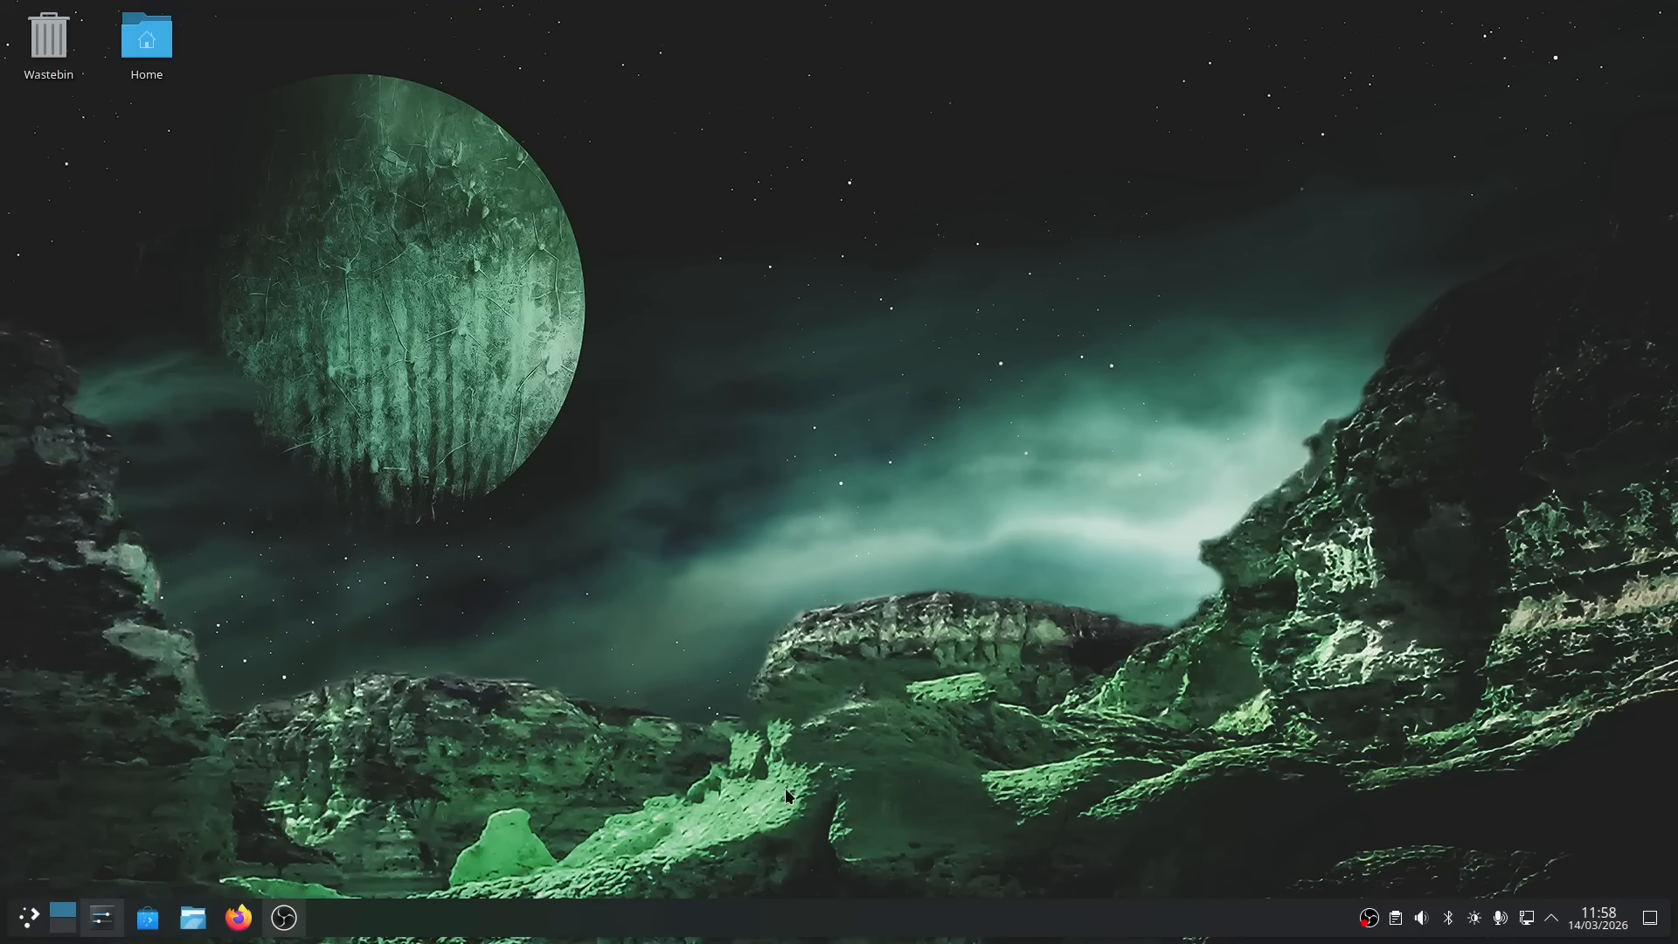
- Open the configuration settings of the taskbar panel
{"action": "right_click", "coordinate": [855, 932]}
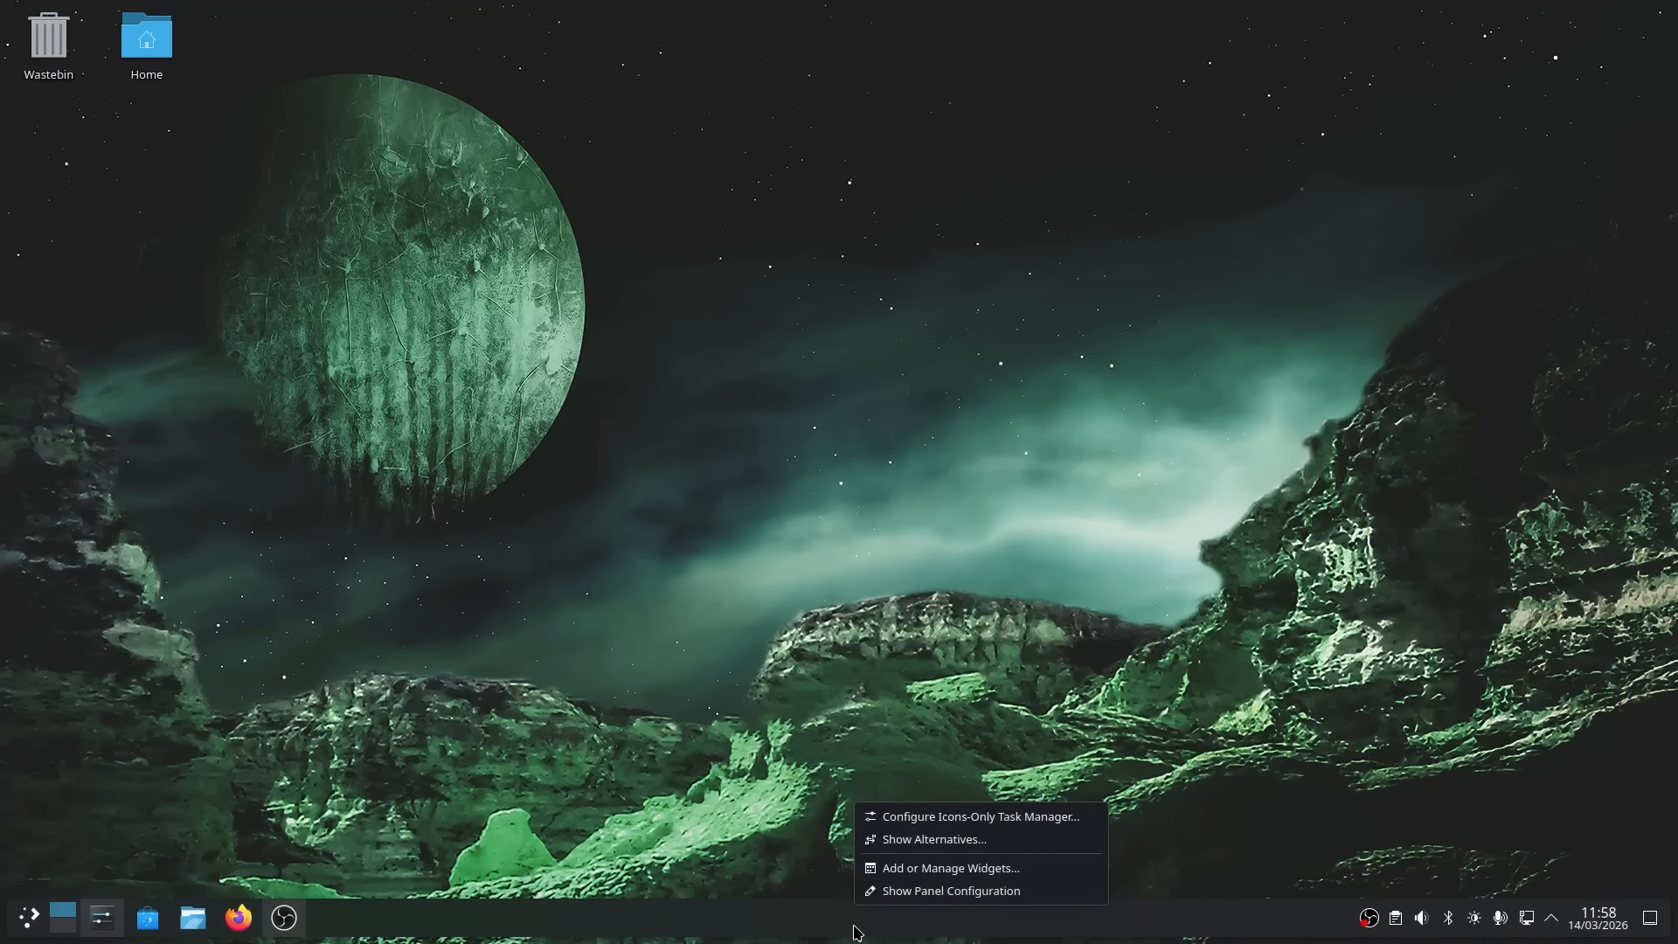
{"action": "left_click", "coordinate": [999, 898]}
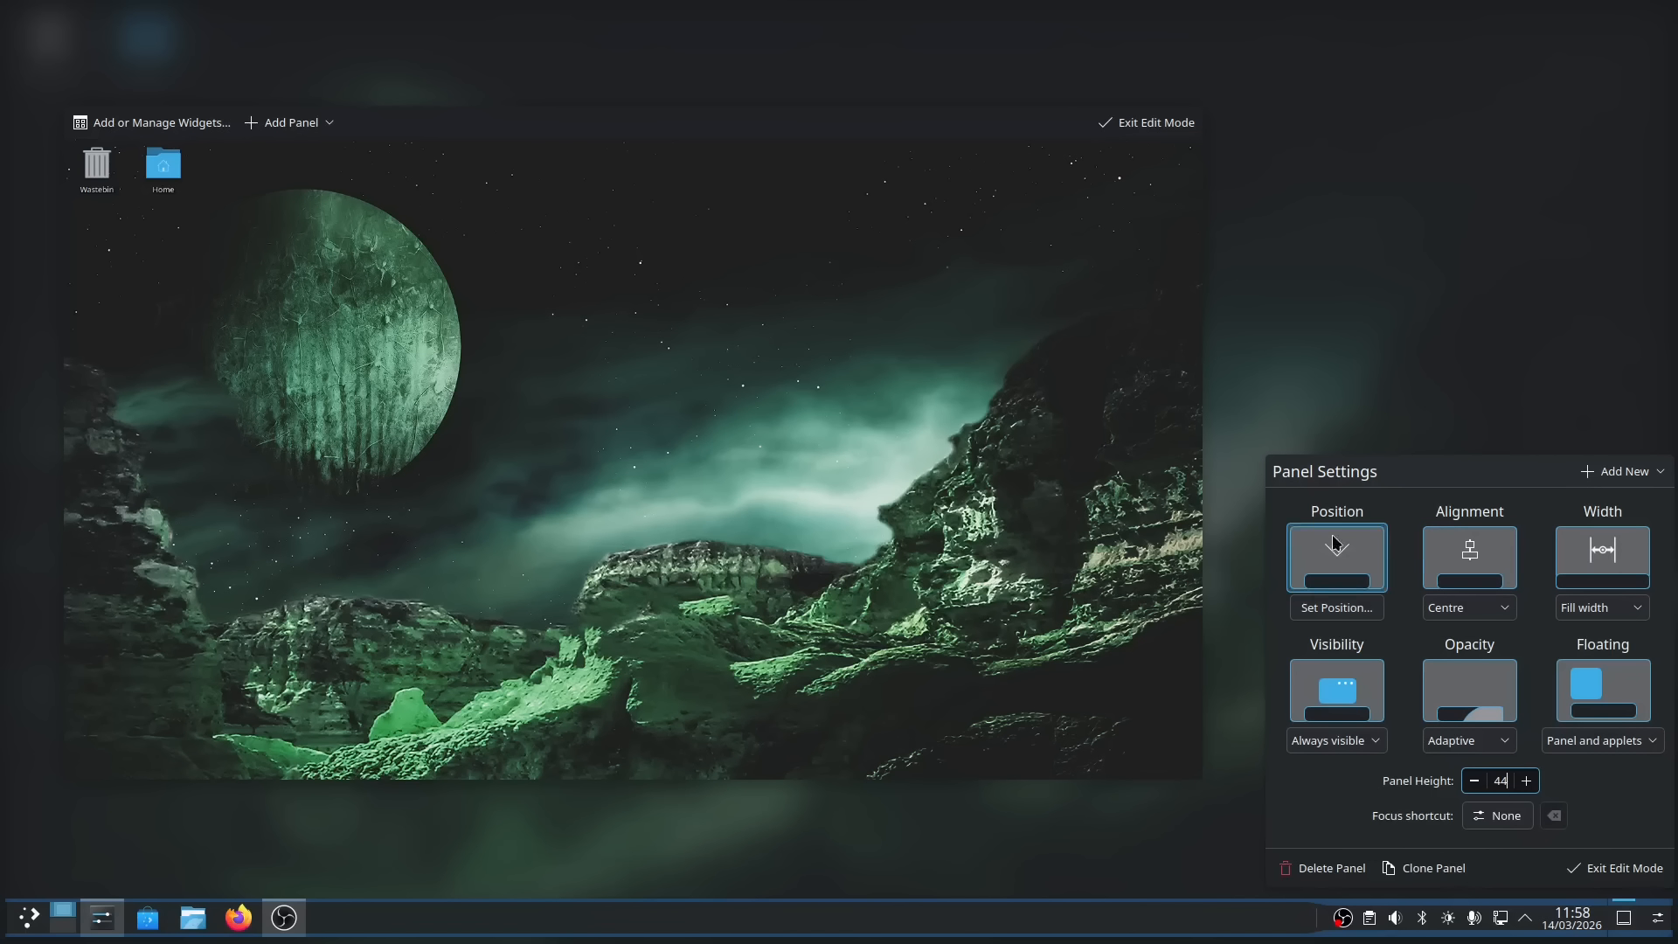
- Try the Fit content width on the taskbar panel, return it to Fill width, and check the floating options
{"action": "left_click", "coordinate": [1641, 610]}
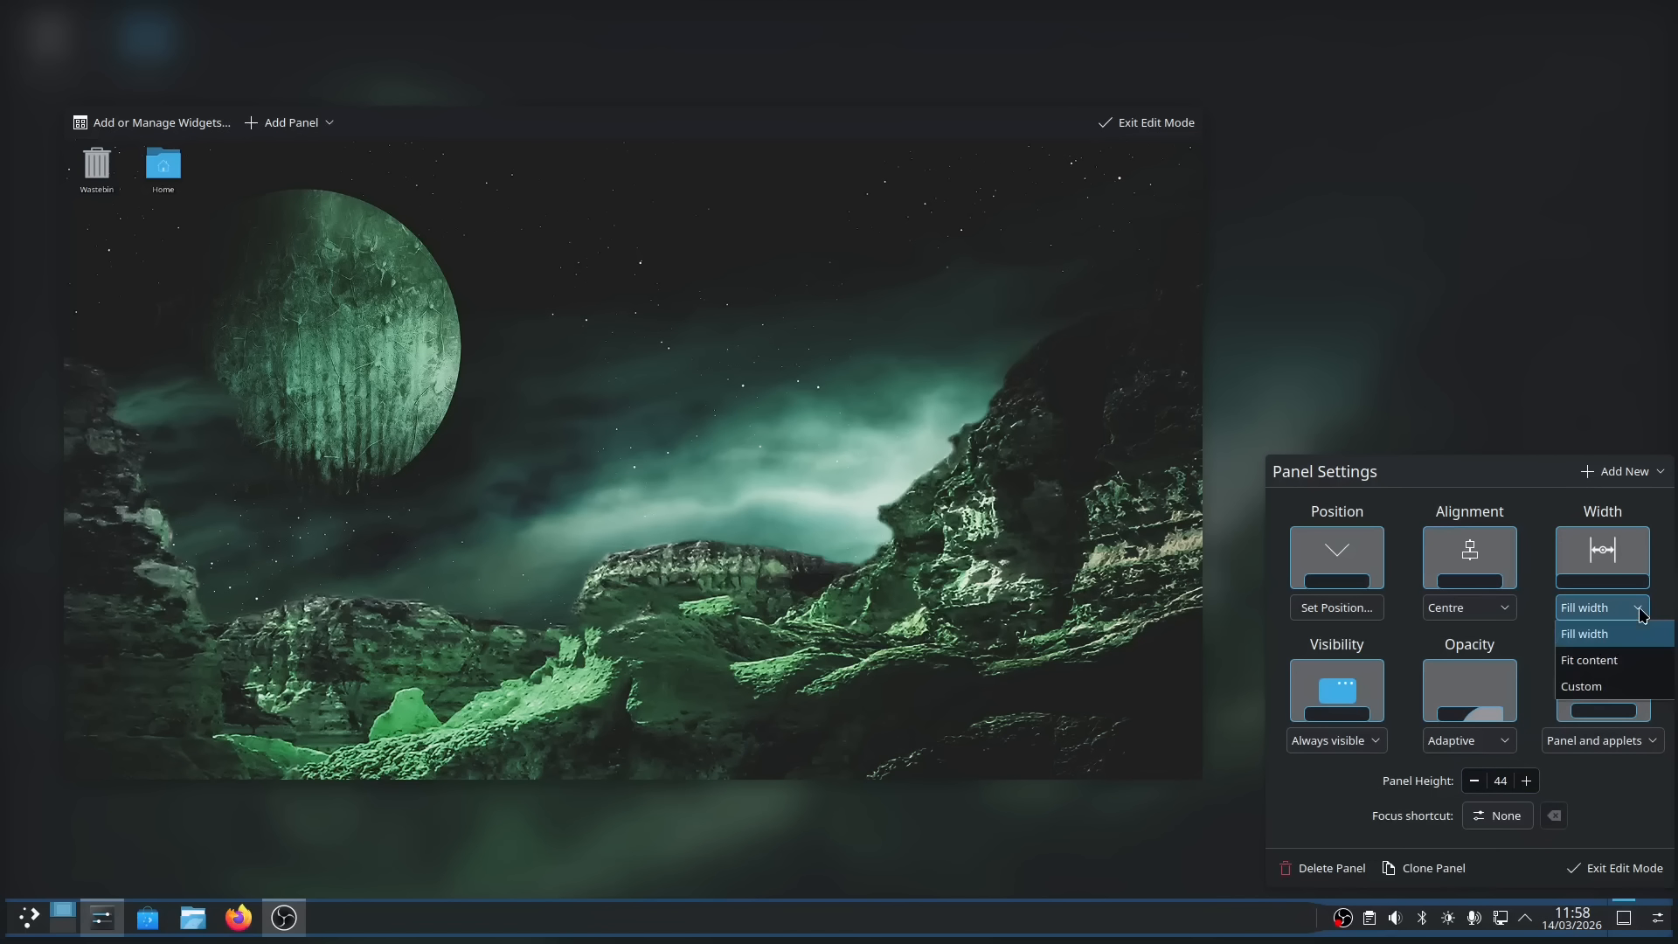
{"action": "left_click", "coordinate": [1589, 660]}
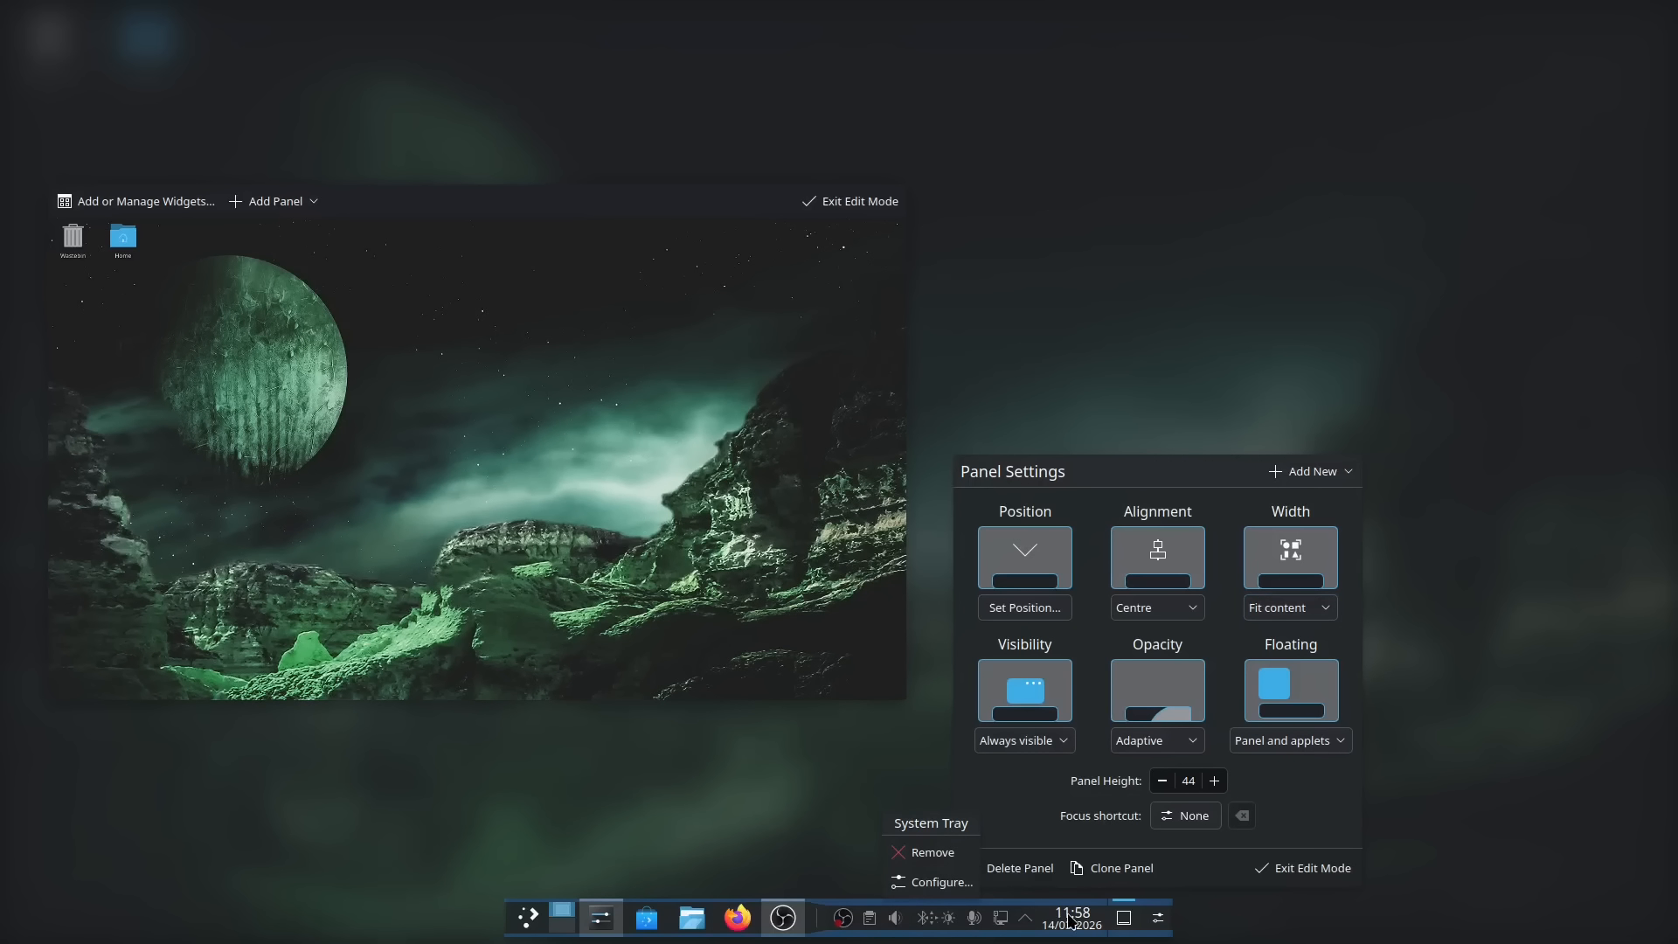
{"action": "left_click", "coordinate": [1298, 611]}
{"action": "left_click", "coordinate": [1302, 639]}
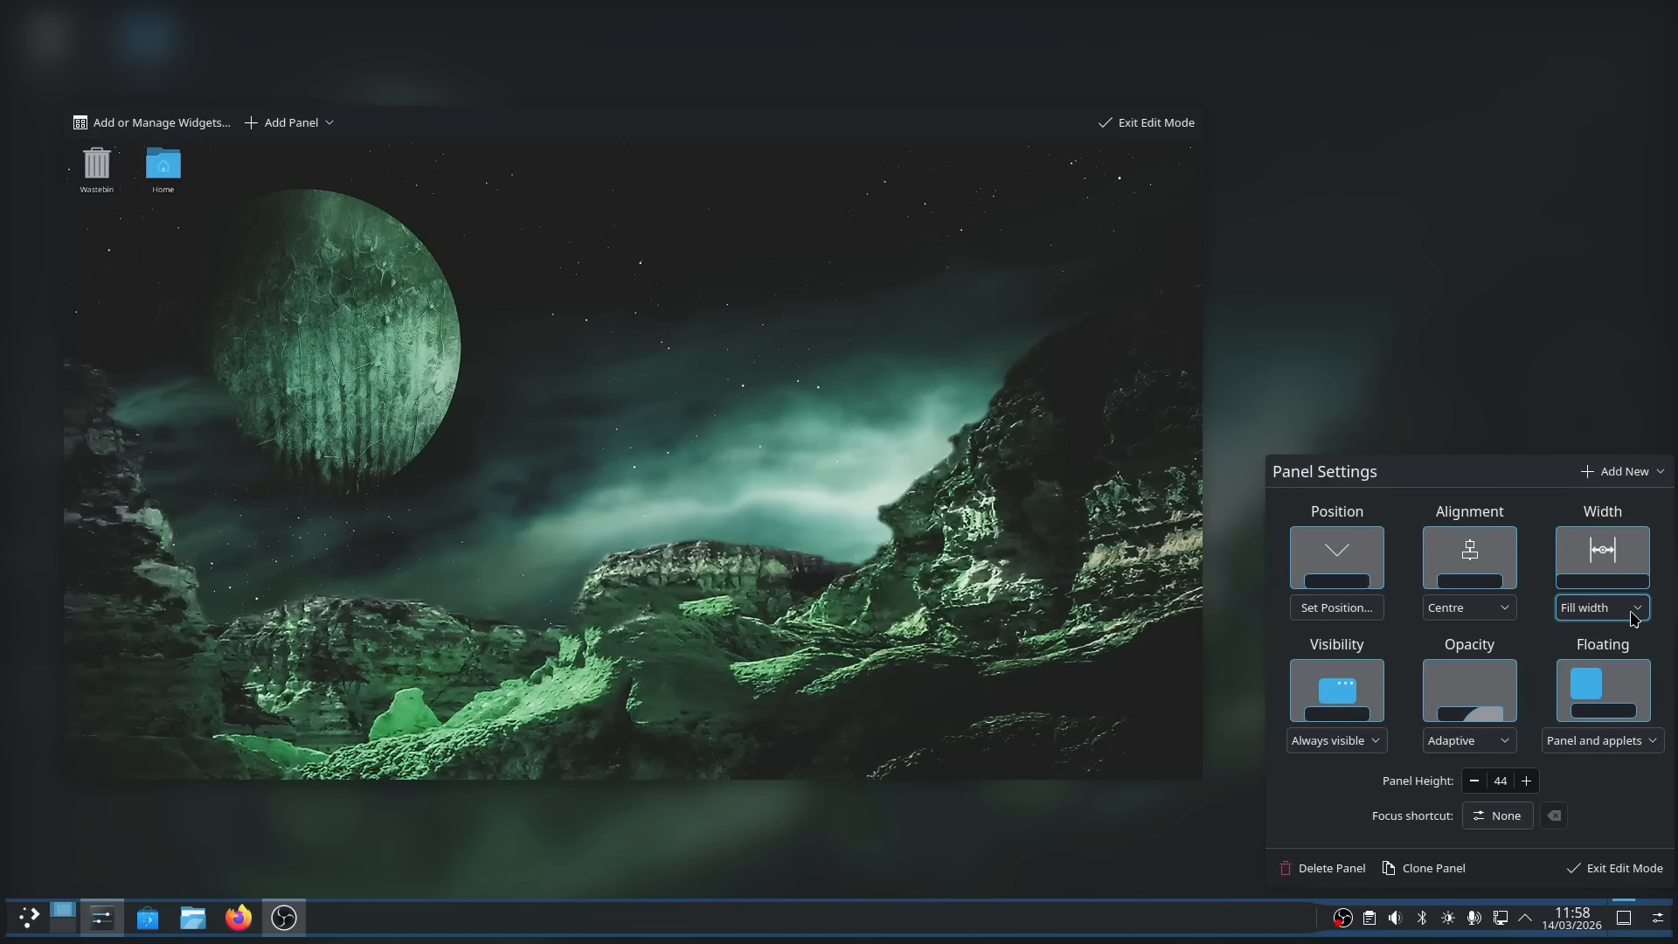
{"action": "left_click", "coordinate": [1613, 749]}
{"action": "left_click", "coordinate": [1612, 749]}
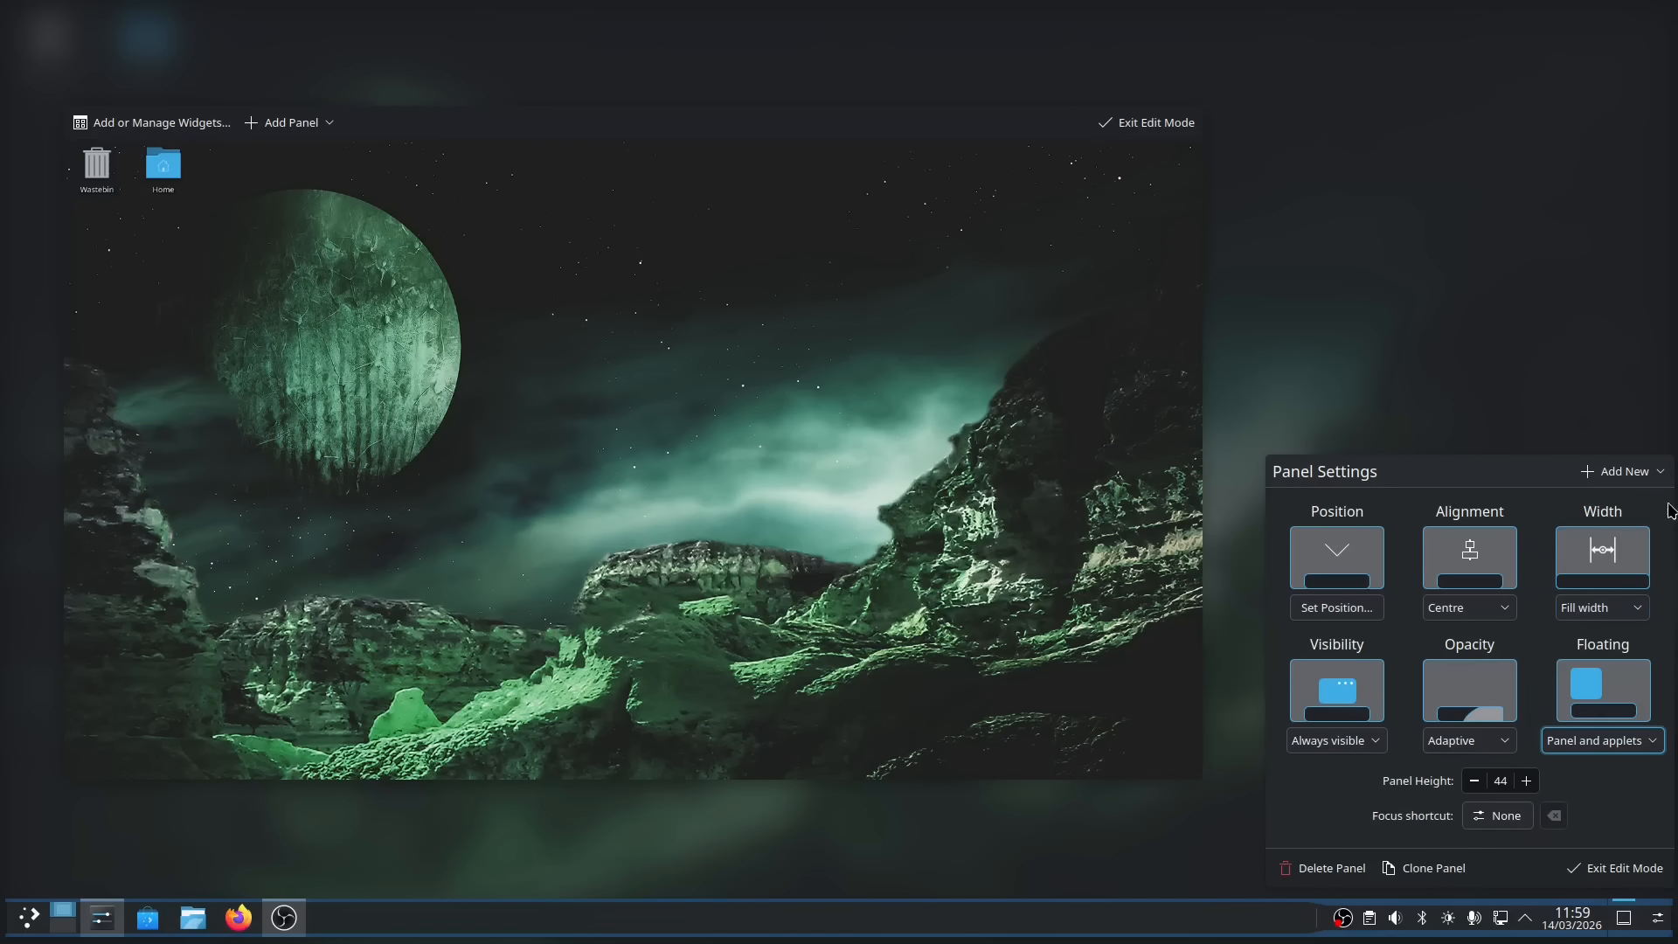
- Clone the taskbar panel to the top edge of the desktop
{"action": "left_click", "coordinate": [1437, 871]}
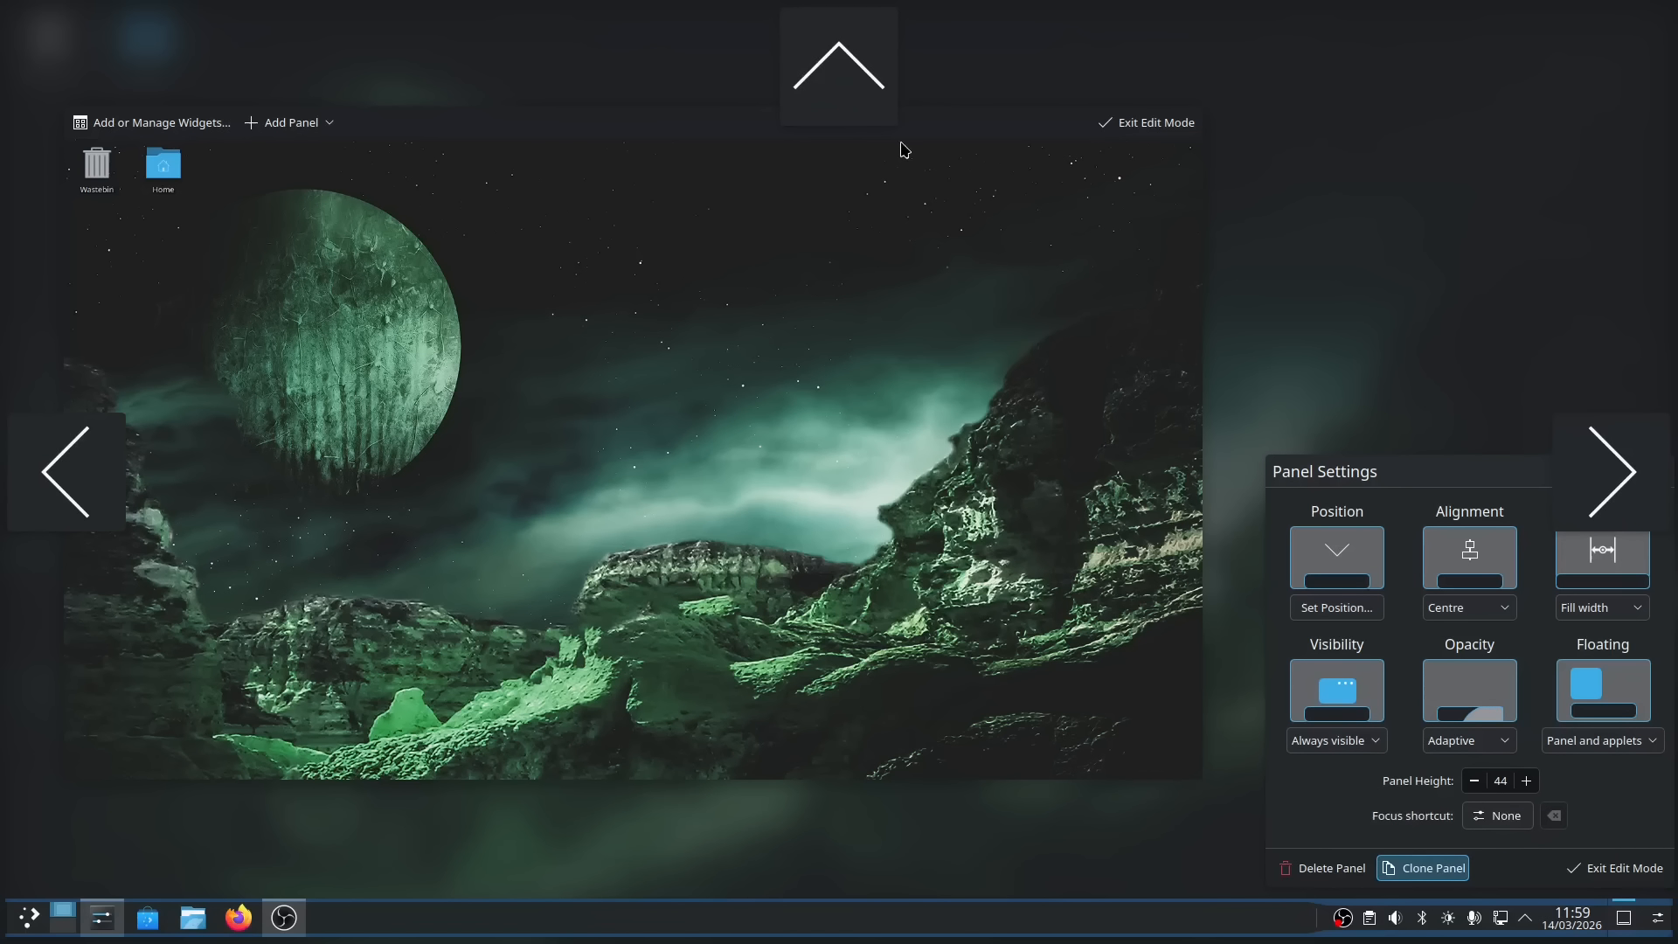
{"action": "left_click", "coordinate": [842, 69]}
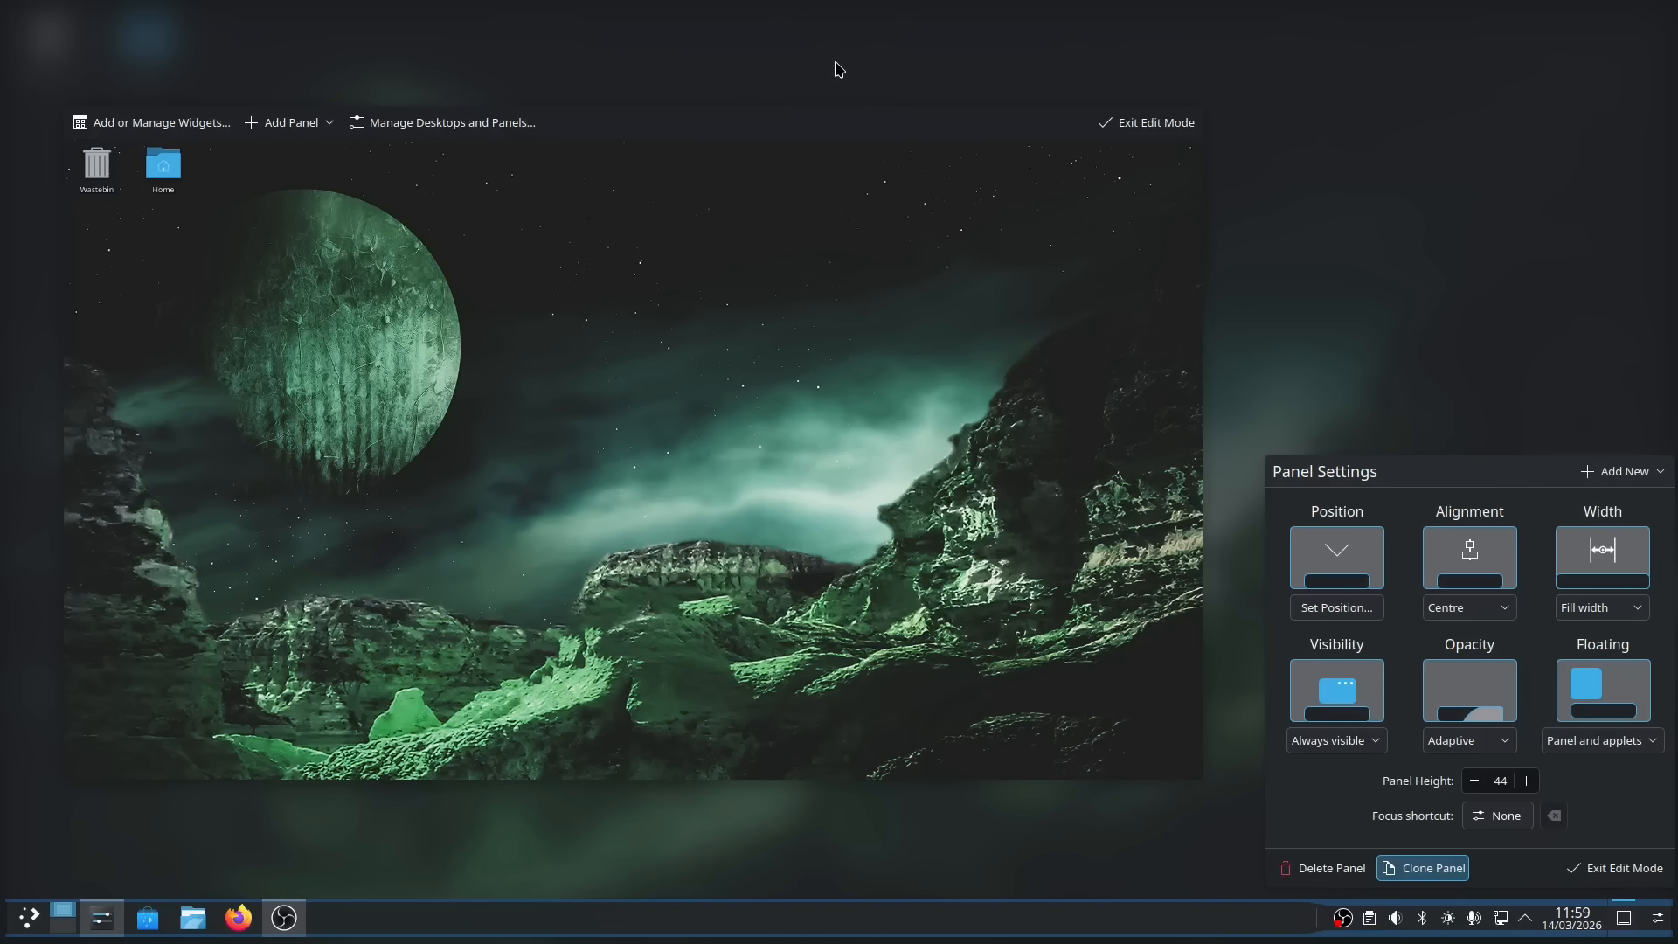
{"action": "left_click", "coordinate": [748, 88]}
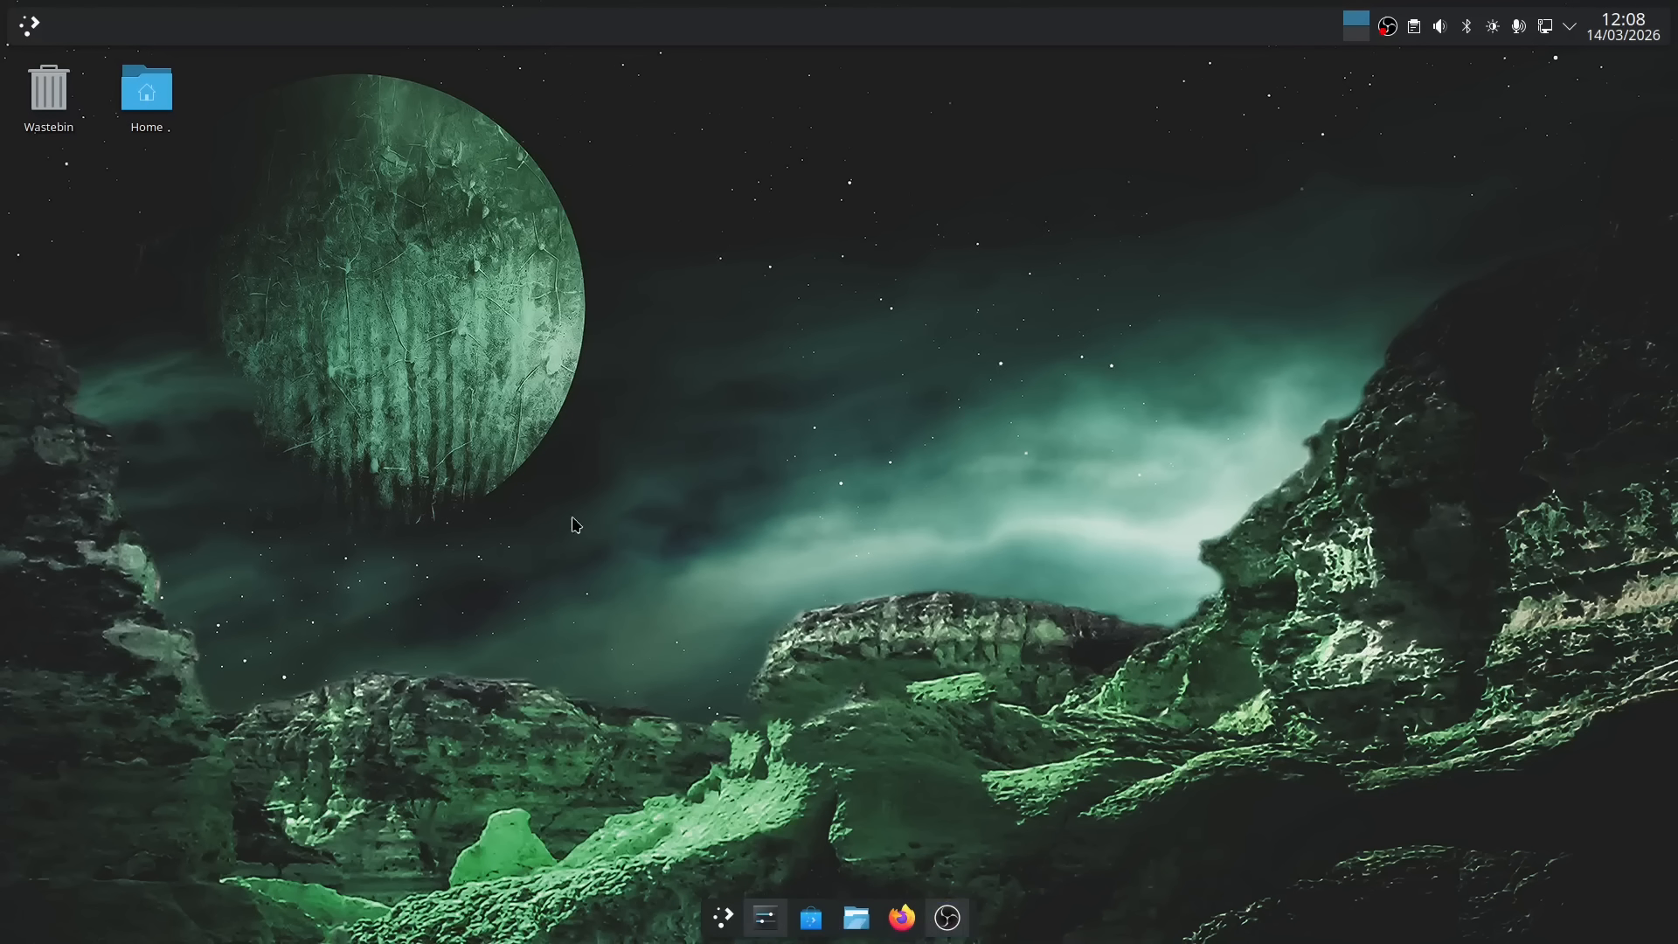
- View the top panel's application launcher and the dock's full-screen application launcher, dismissing each one
{"action": "left_click", "coordinate": [37, 33]}
{"action": "left_click", "coordinate": [37, 33]}
{"action": "left_click", "coordinate": [726, 919]}
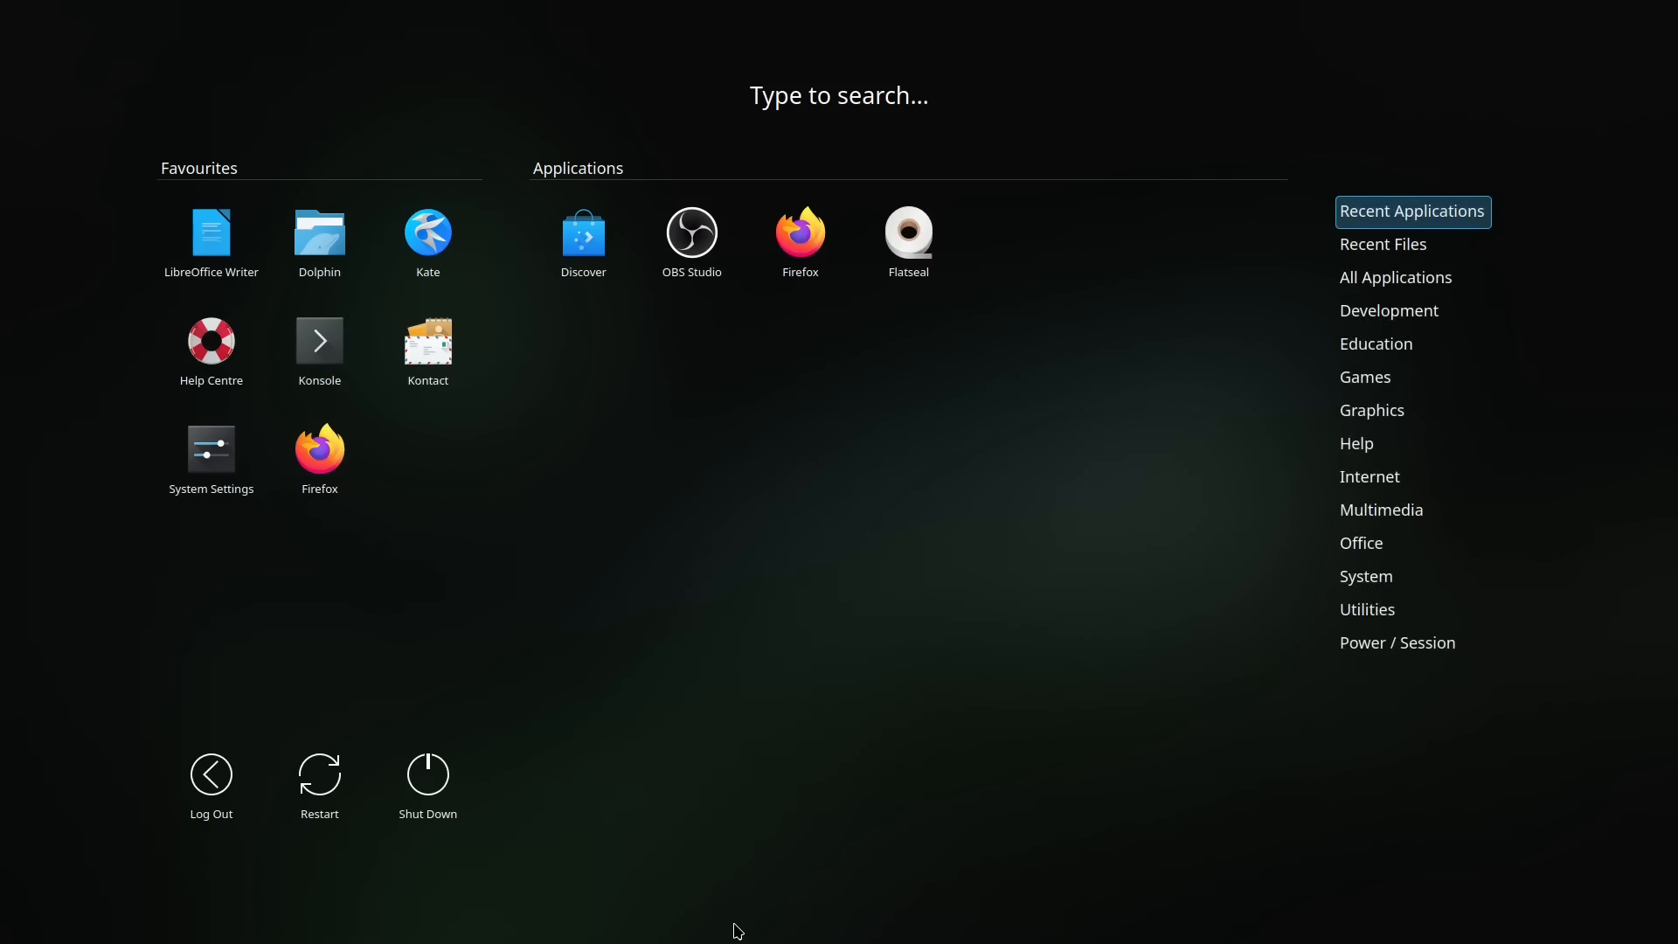
{"action": "left_click", "coordinate": [791, 730]}
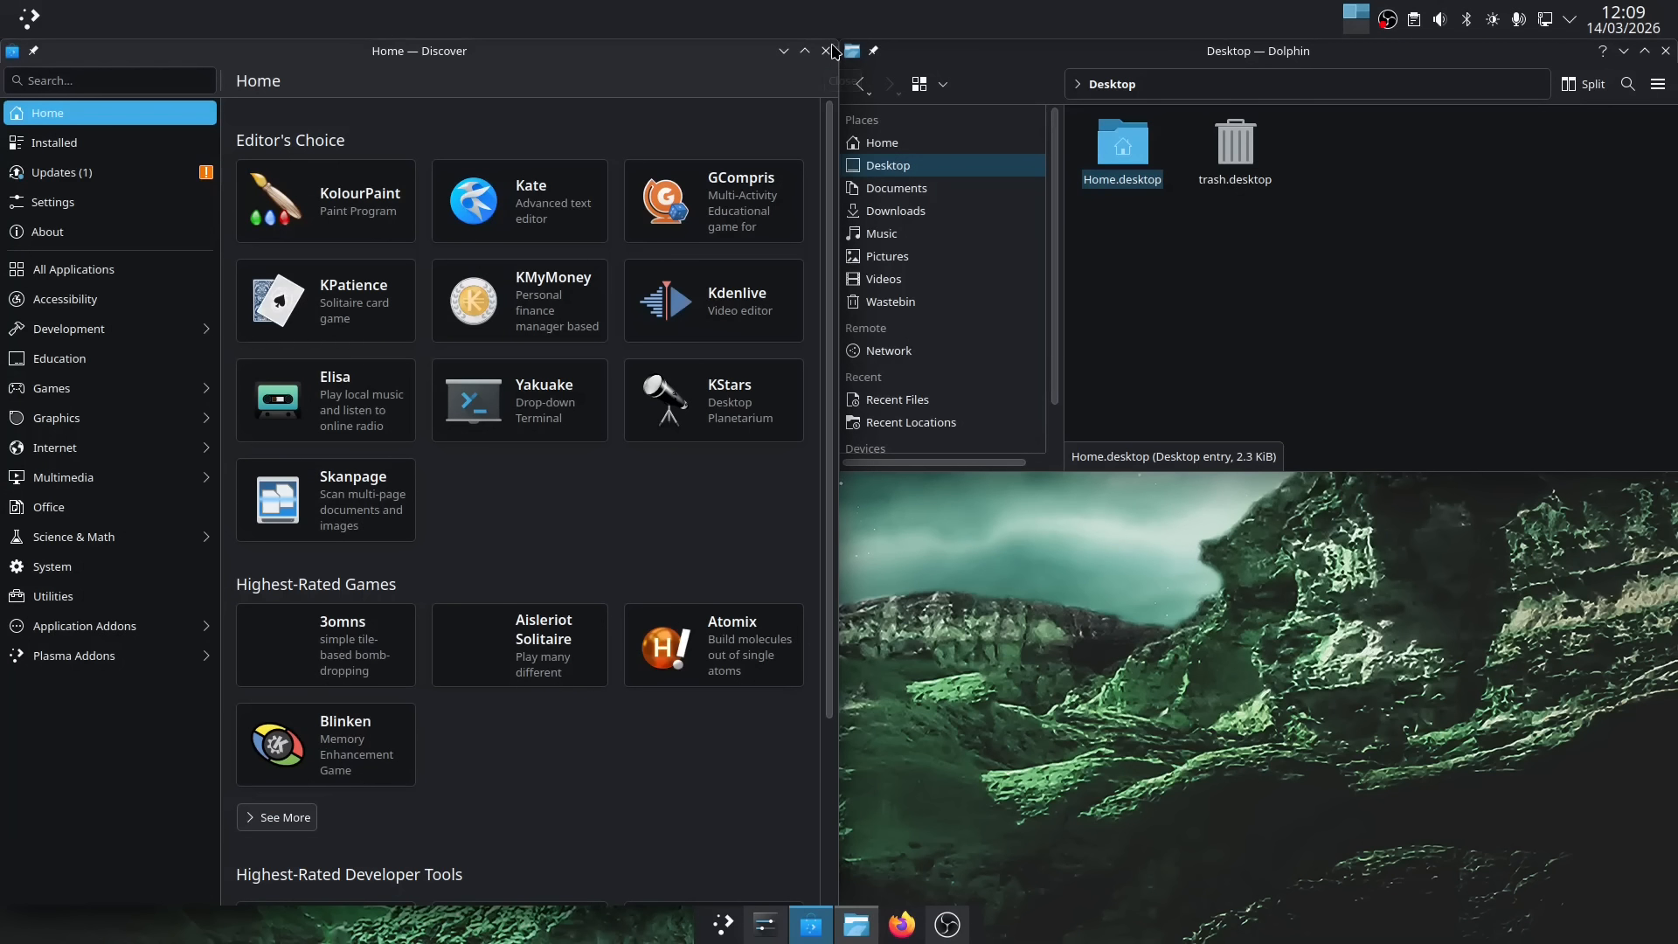
- Close the tiled Discover and Dolphin windows
{"action": "left_click", "coordinate": [823, 53]}
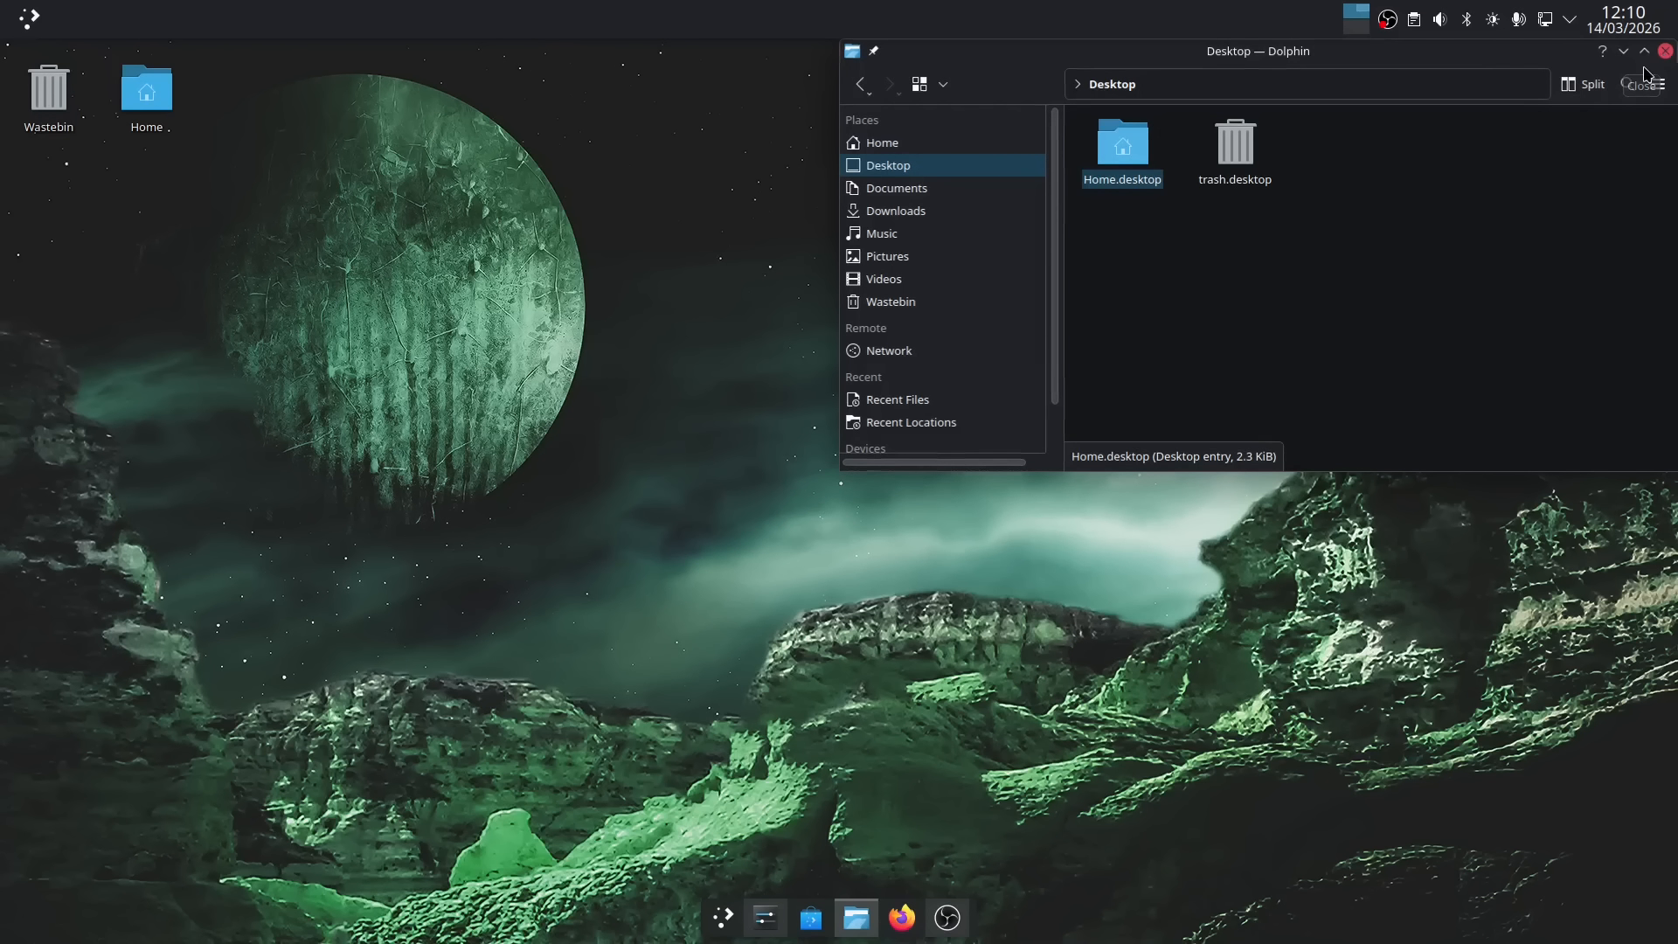
{"action": "left_click", "coordinate": [1665, 51]}
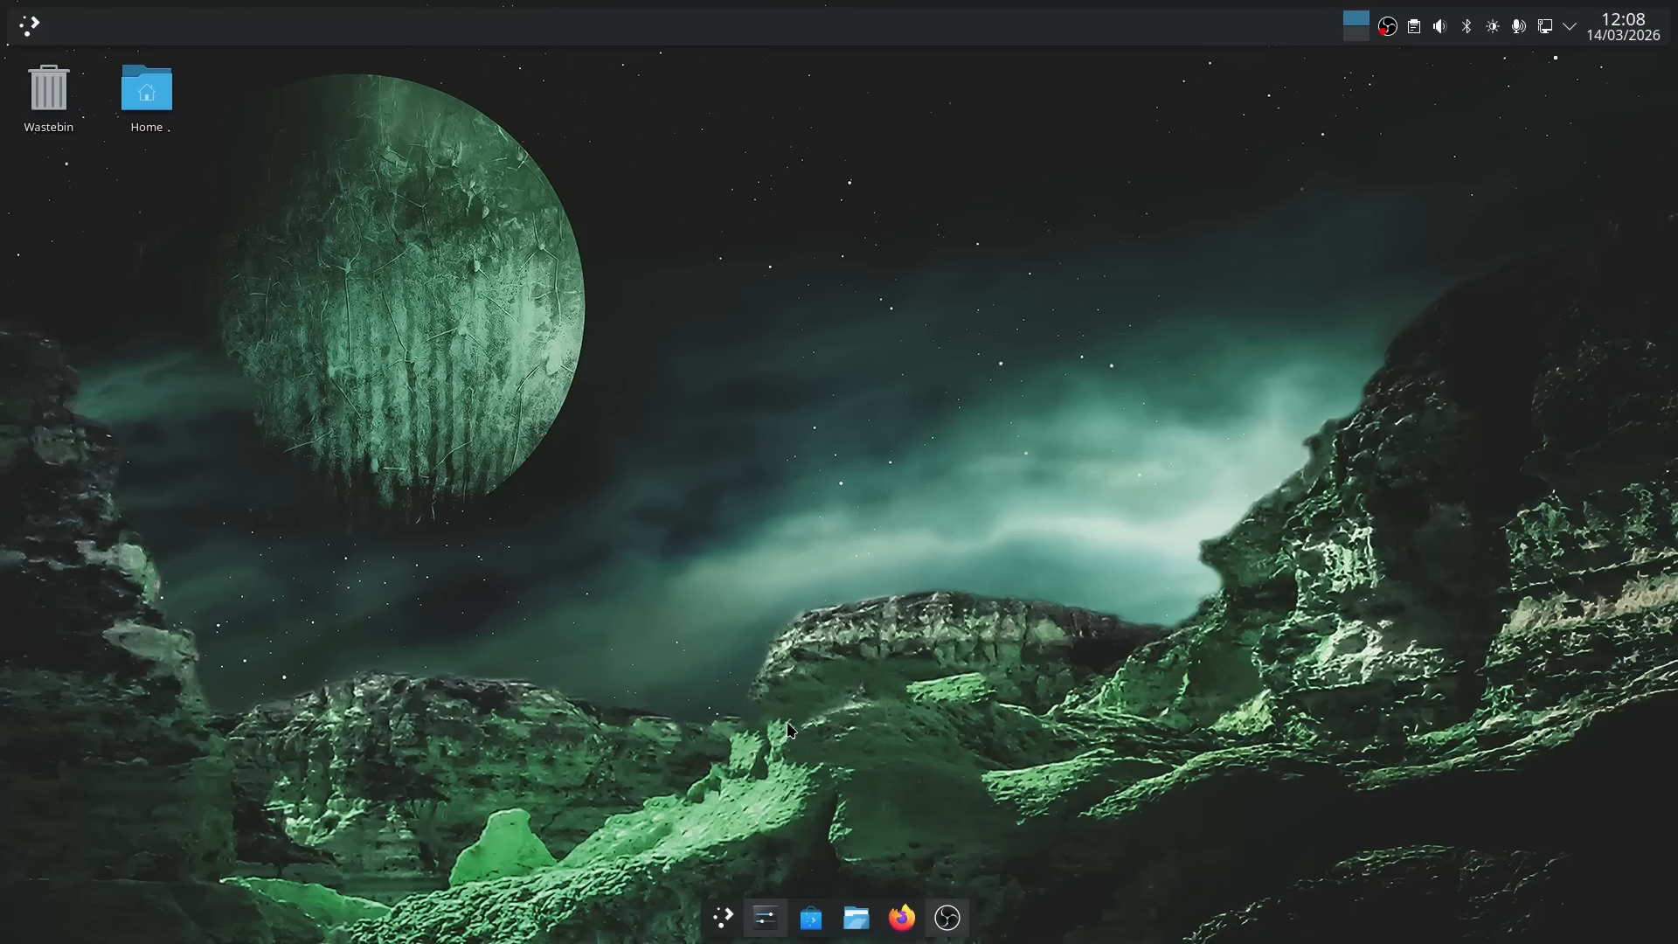
- Bring up the full-screen application launcher from the dock once more and dismiss it
{"action": "left_click", "coordinate": [724, 924]}
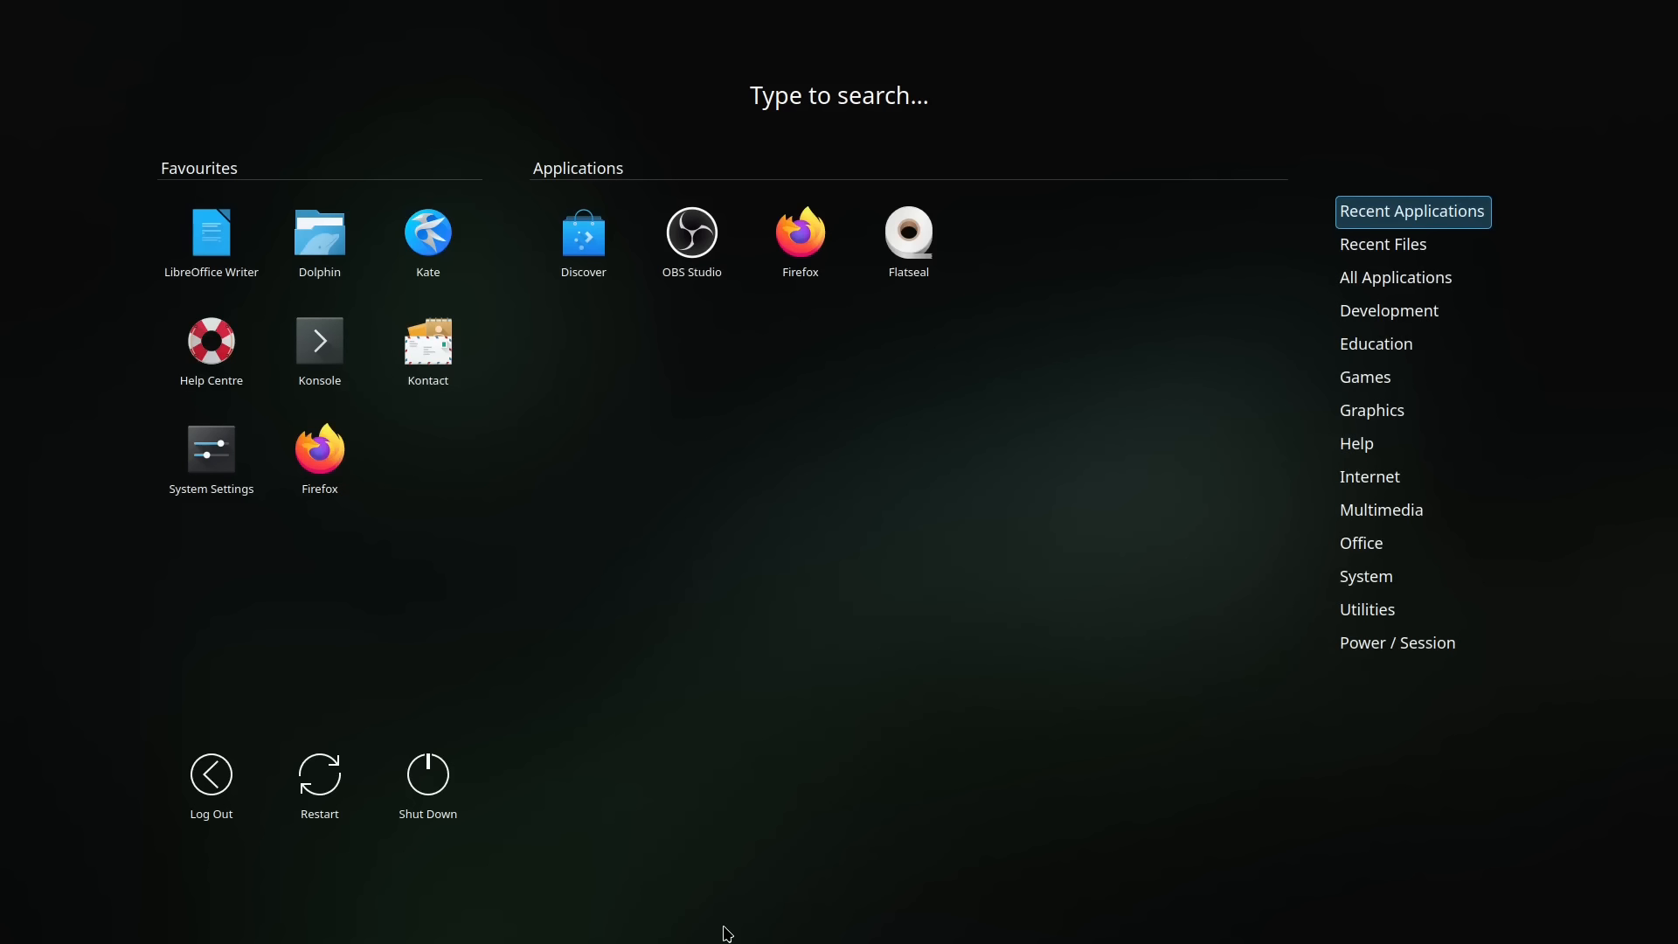
{"action": "left_click", "coordinate": [724, 927]}
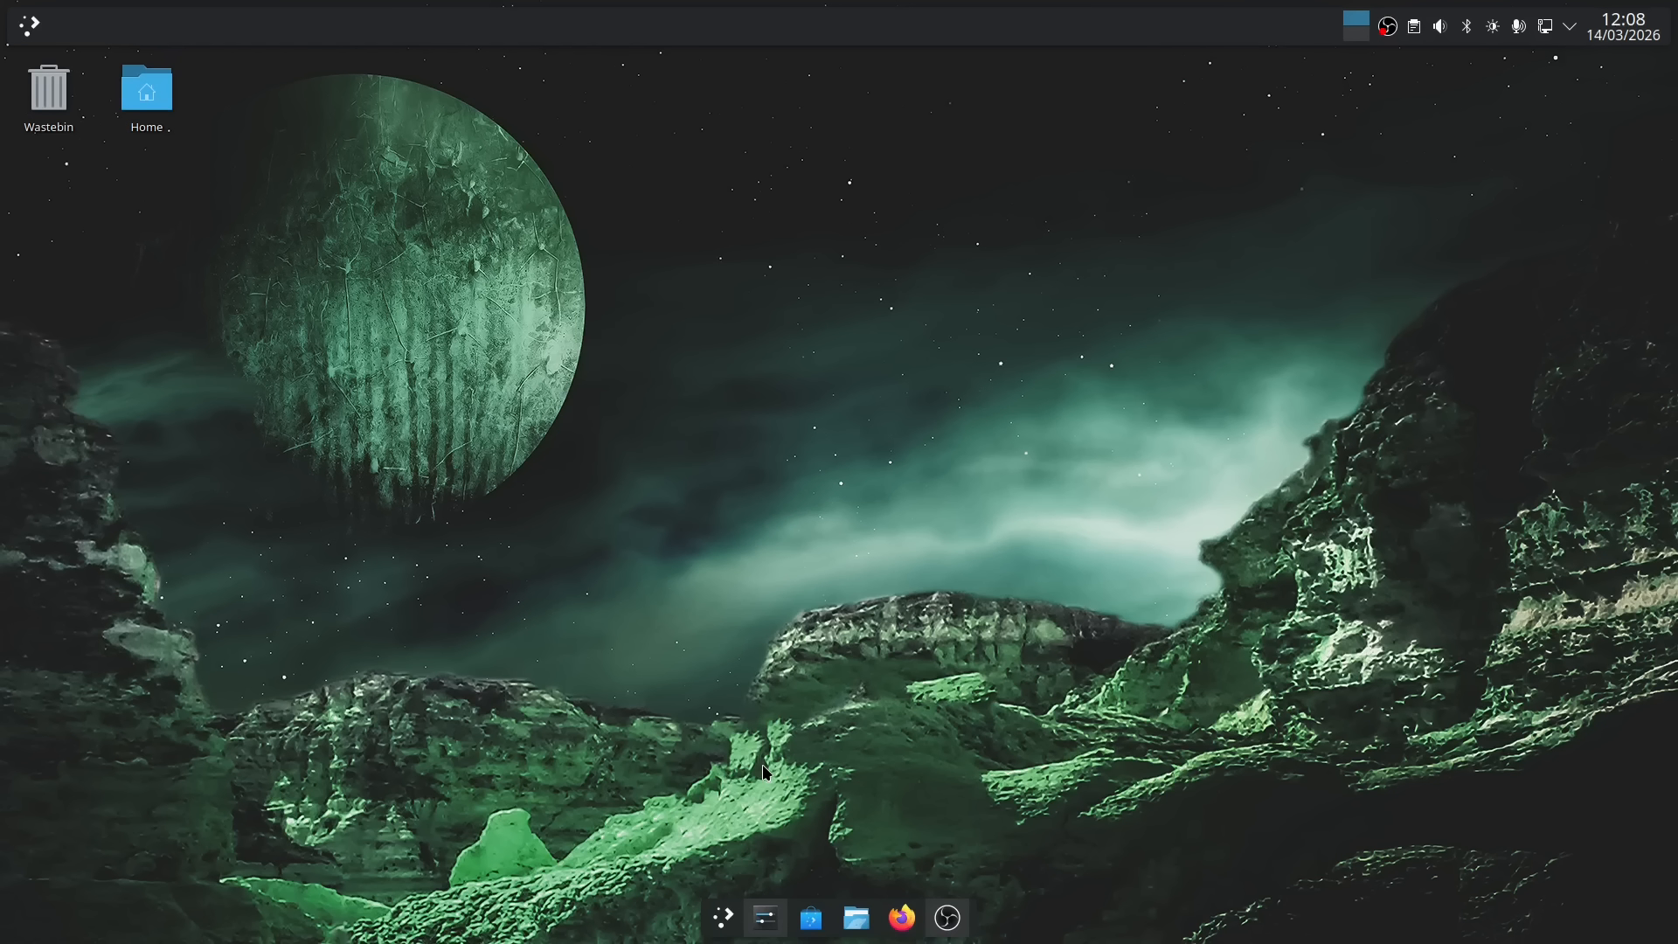